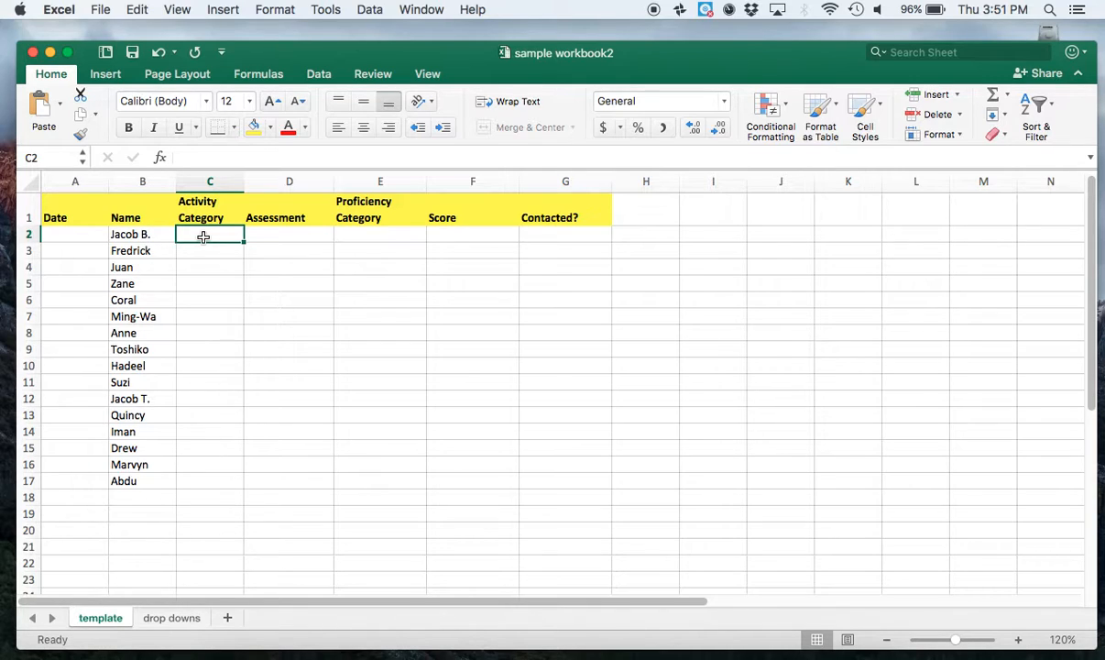
Add list data validation to Activity Category cells C2:C17 with the source entries quiz, test, worksheet
{"action": "left_click_drag", "start_coordinate": [203, 236], "coordinate": [217, 481]}
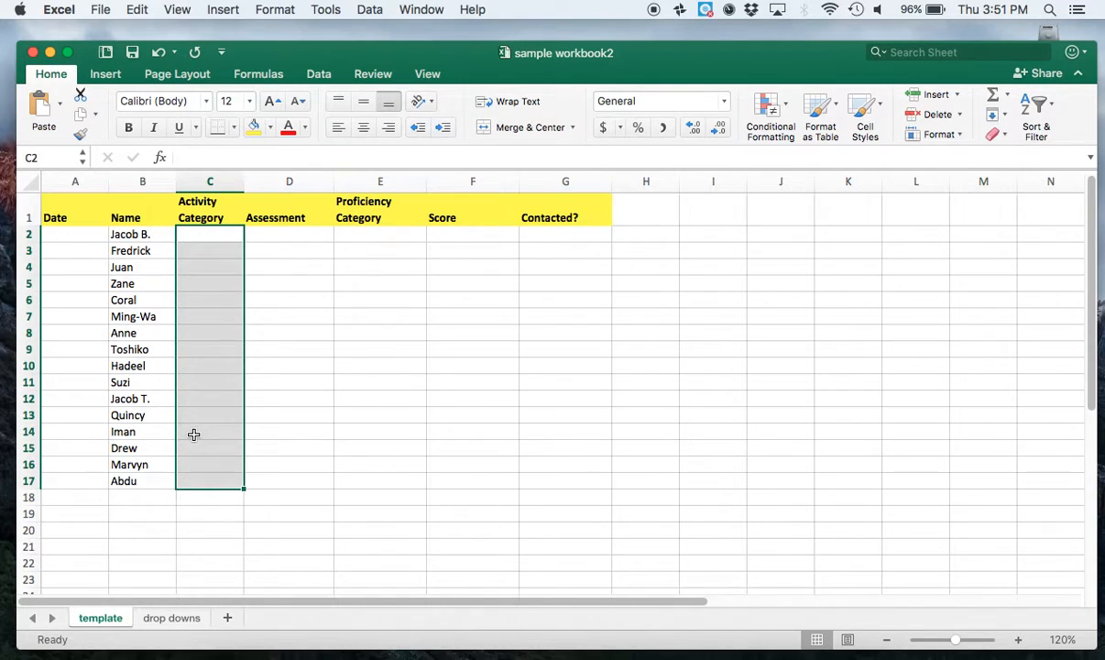
{"action": "left_click", "coordinate": [370, 9]}
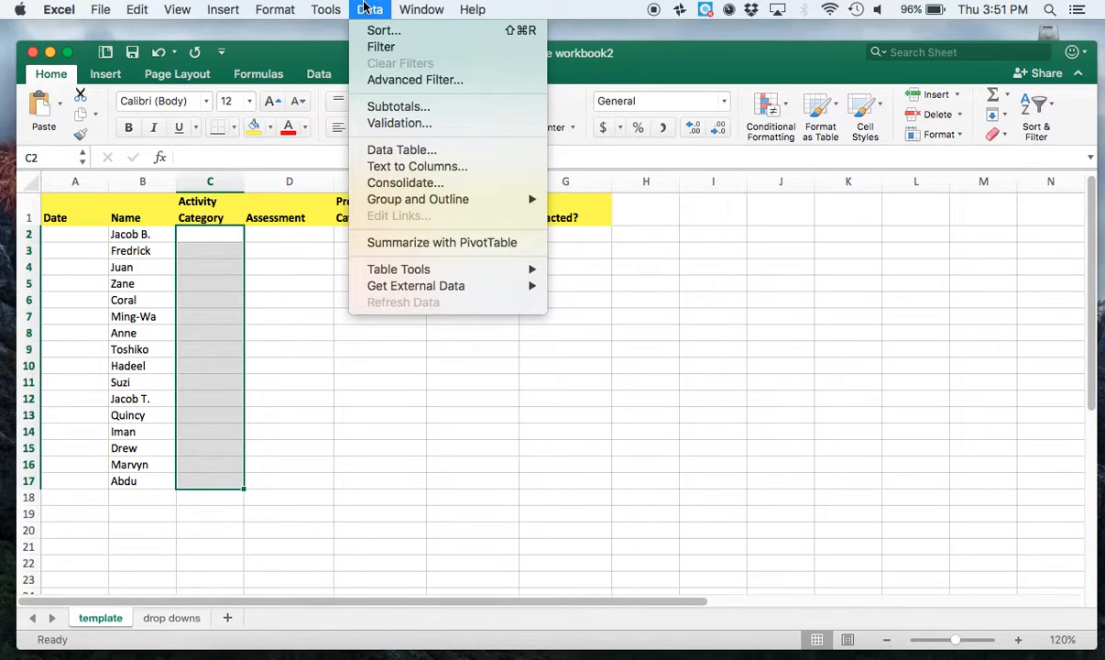
{"action": "left_click", "coordinate": [413, 128]}
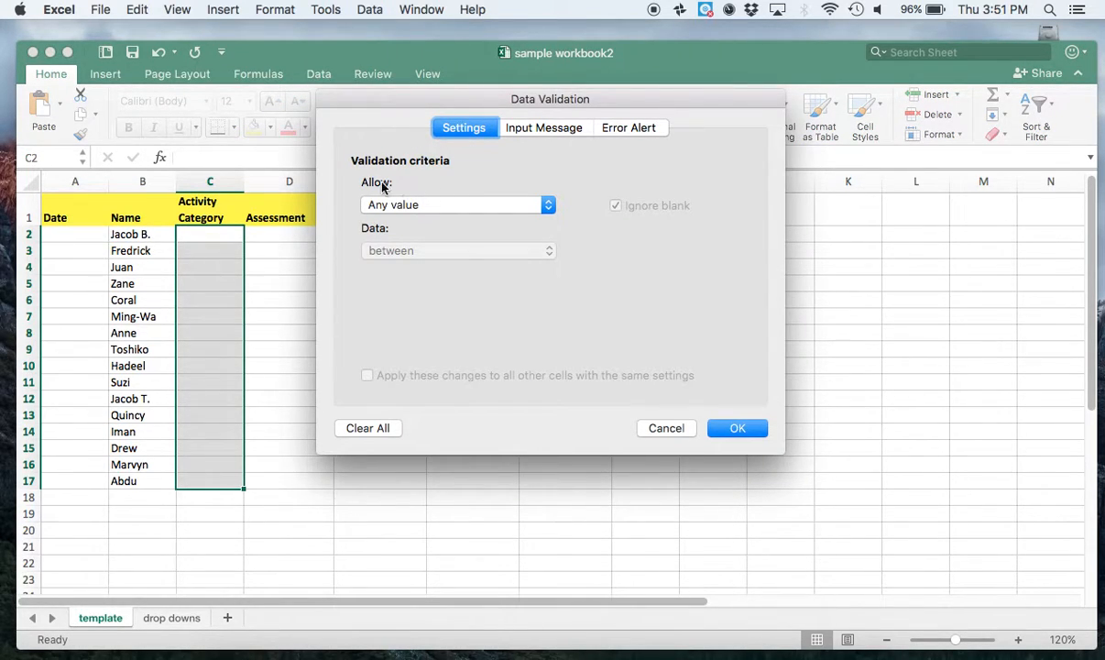
{"action": "left_click", "coordinate": [399, 209]}
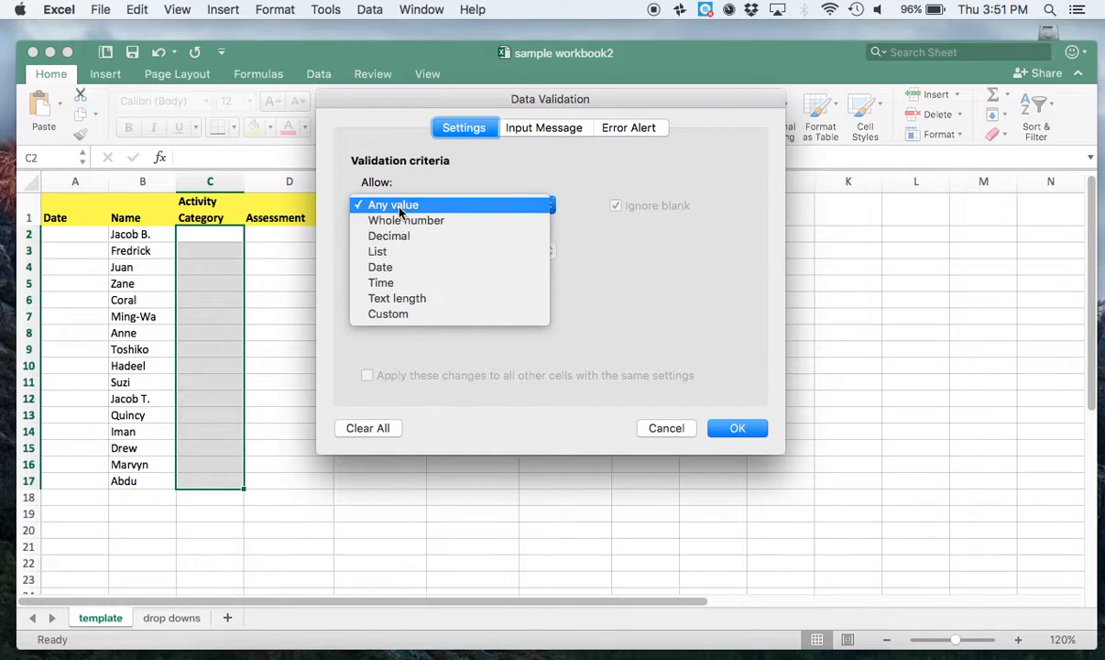
{"action": "left_click", "coordinate": [399, 251]}
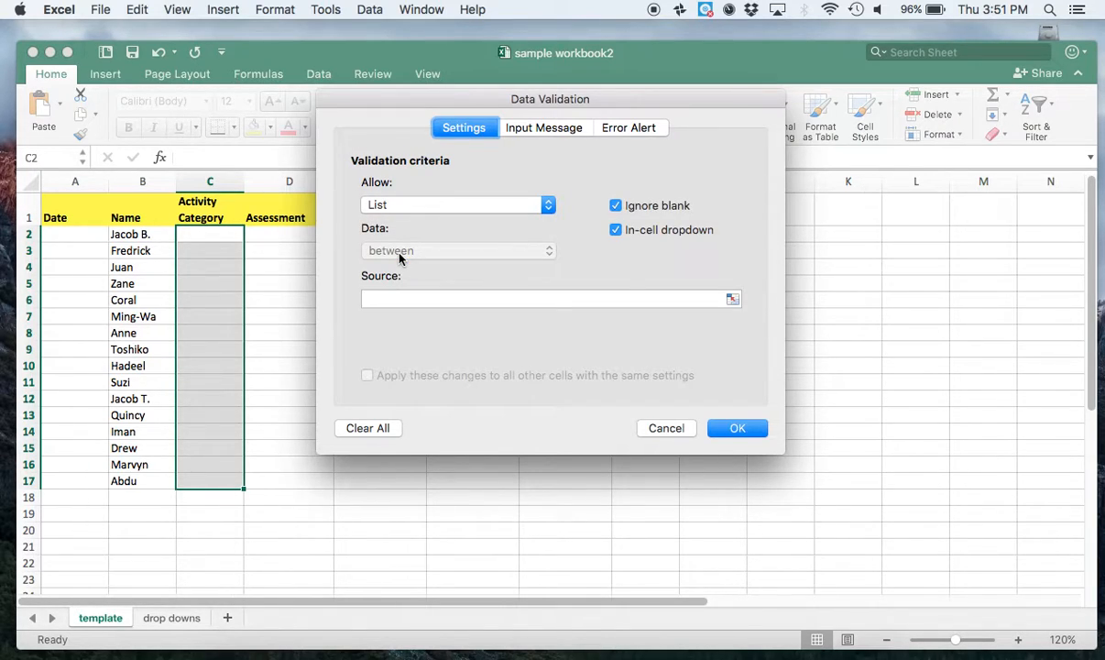
{"action": "left_click", "coordinate": [387, 301]}
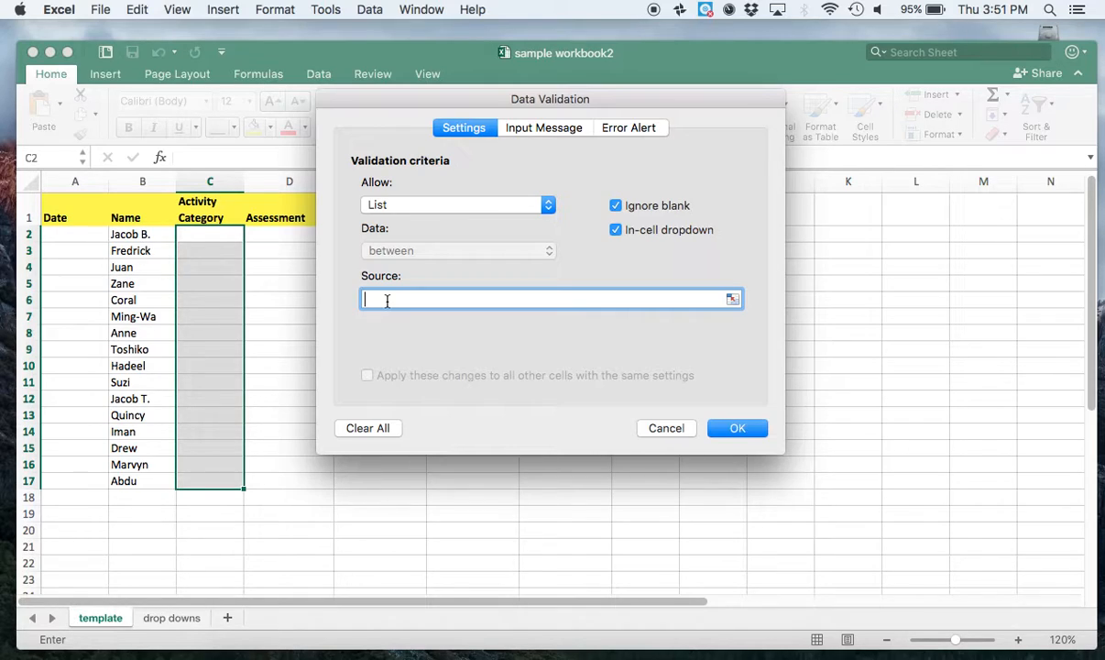
{"action": "type", "text": "quiz, test,"}
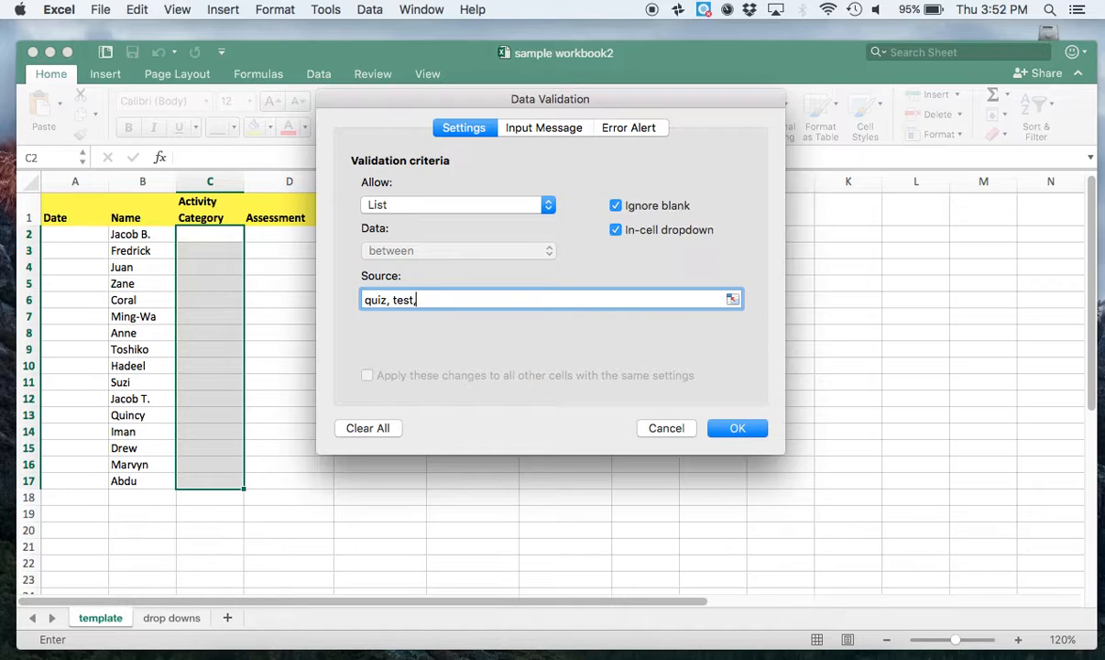
{"action": "type", "text": " worksheet"}
{"action": "left_click", "coordinate": [738, 428]}
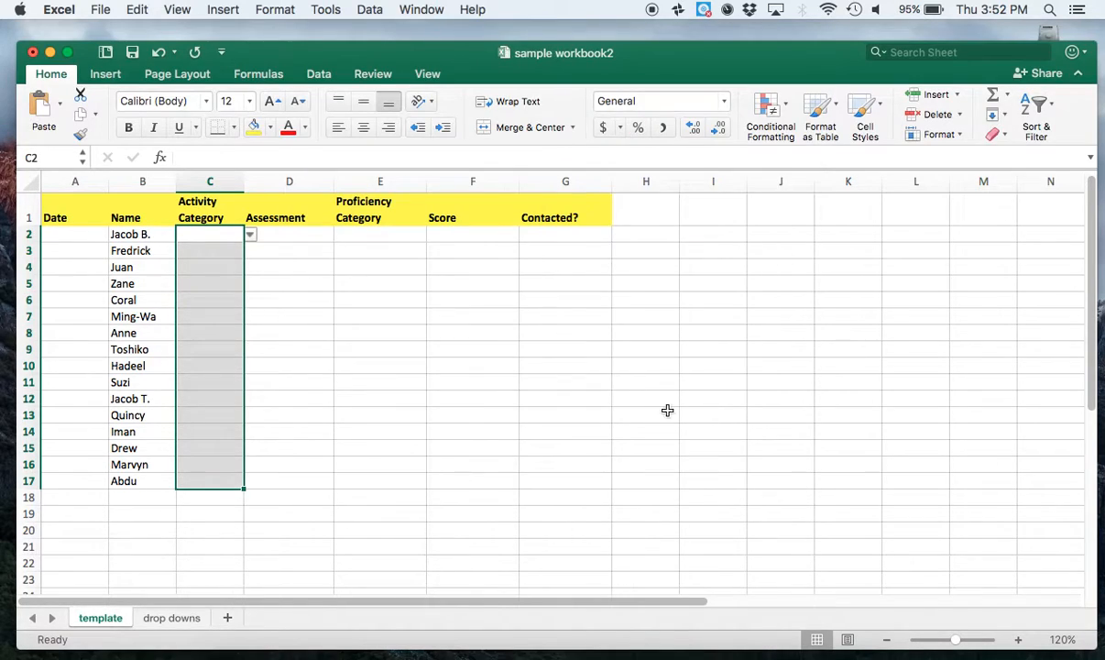
Try the Activity Category dropdown by choosing test in C2, quiz in C4 and an option in C3
{"action": "left_click", "coordinate": [214, 236]}
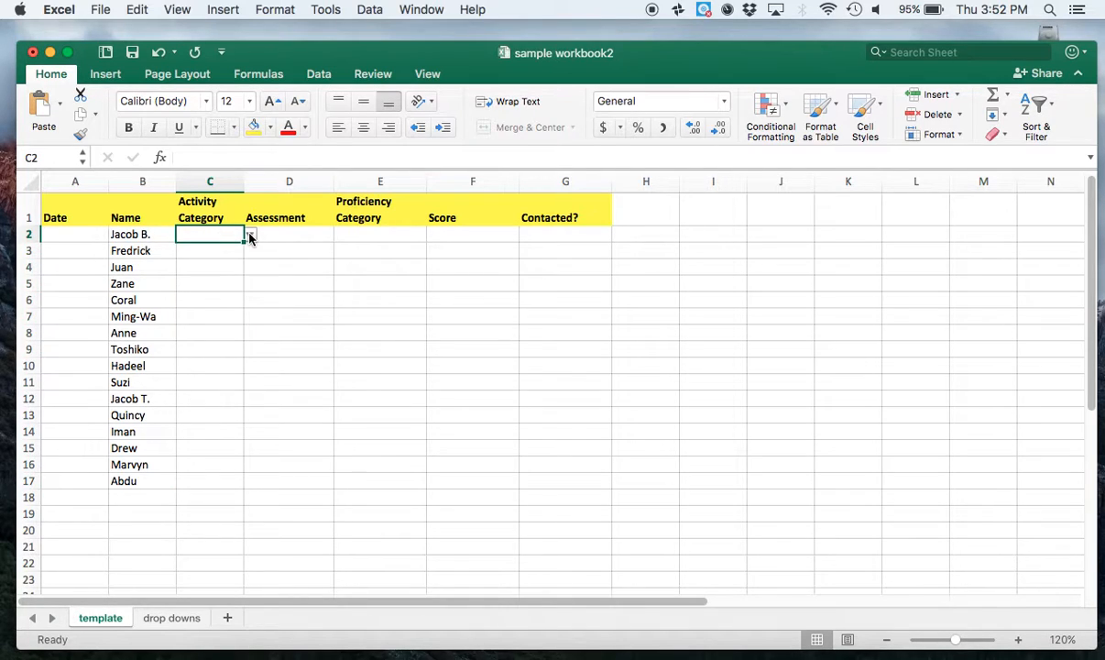
{"action": "left_click", "coordinate": [250, 236]}
{"action": "left_click", "coordinate": [217, 268]}
{"action": "left_click", "coordinate": [214, 266]}
{"action": "left_click", "coordinate": [249, 268]}
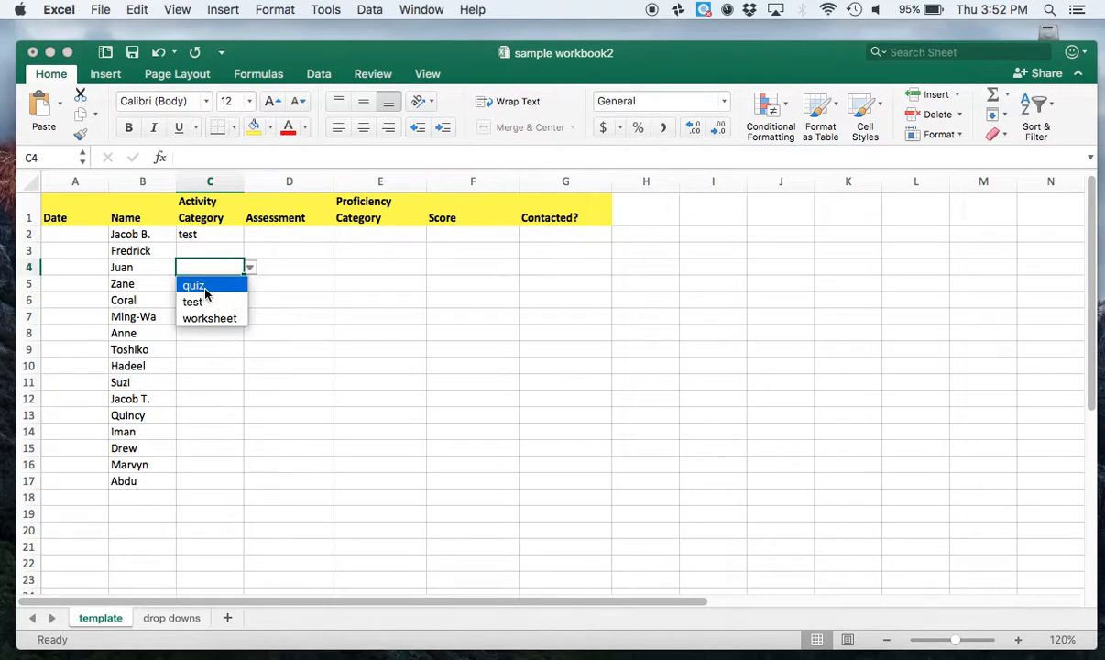
{"action": "left_click", "coordinate": [193, 285]}
{"action": "left_click", "coordinate": [194, 251]}
{"action": "left_click", "coordinate": [251, 253]}
{"action": "left_click", "coordinate": [220, 266]}
Delete the trial entries from Activity Category cells C2, C3 and C4
{"action": "left_click", "coordinate": [214, 235]}
{"action": "key", "text": "Delete"}
{"action": "key", "text": "Down"}
{"action": "key", "text": "Delete"}
{"action": "key", "text": "Down"}
{"action": "key", "text": "Delete"}
Clear all data validation criteria for Activity Category cells C2:C17, keeping the validation settings open
{"action": "left_click_drag", "start_coordinate": [210, 235], "coordinate": [208, 483]}
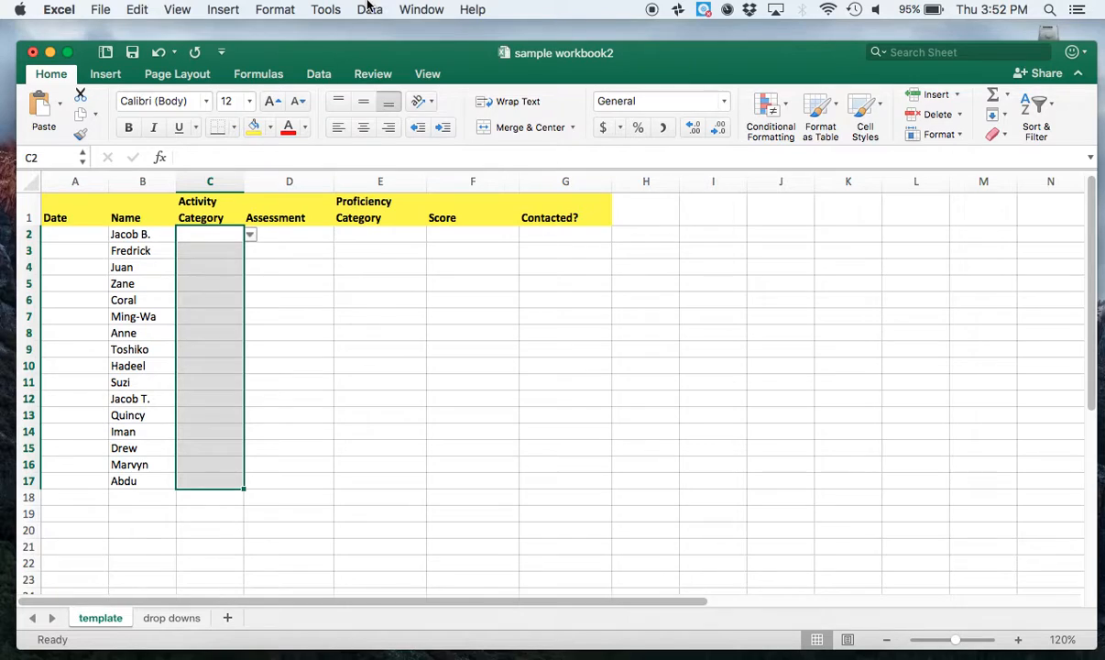
{"action": "left_click", "coordinate": [369, 9]}
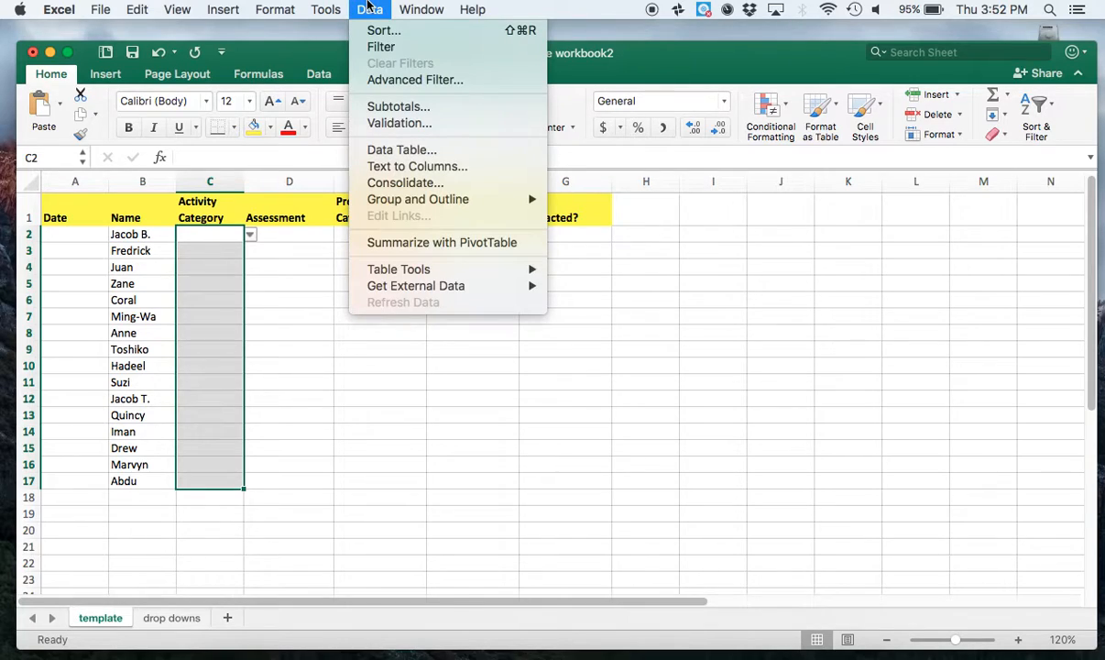
{"action": "left_click", "coordinate": [400, 123]}
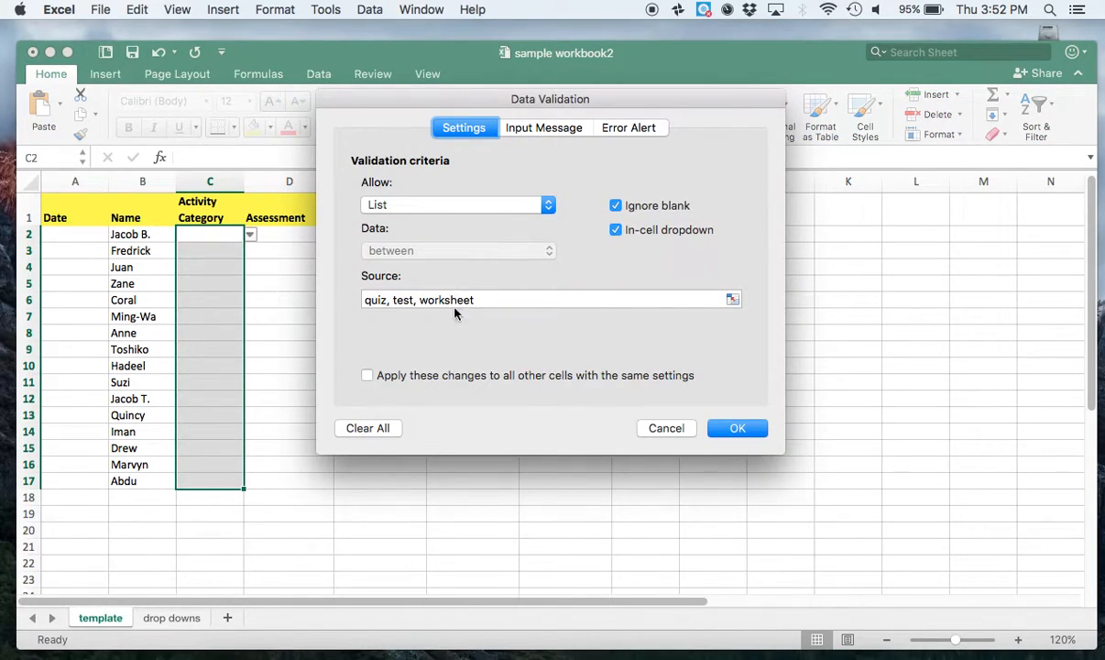
{"action": "left_click", "coordinate": [378, 432]}
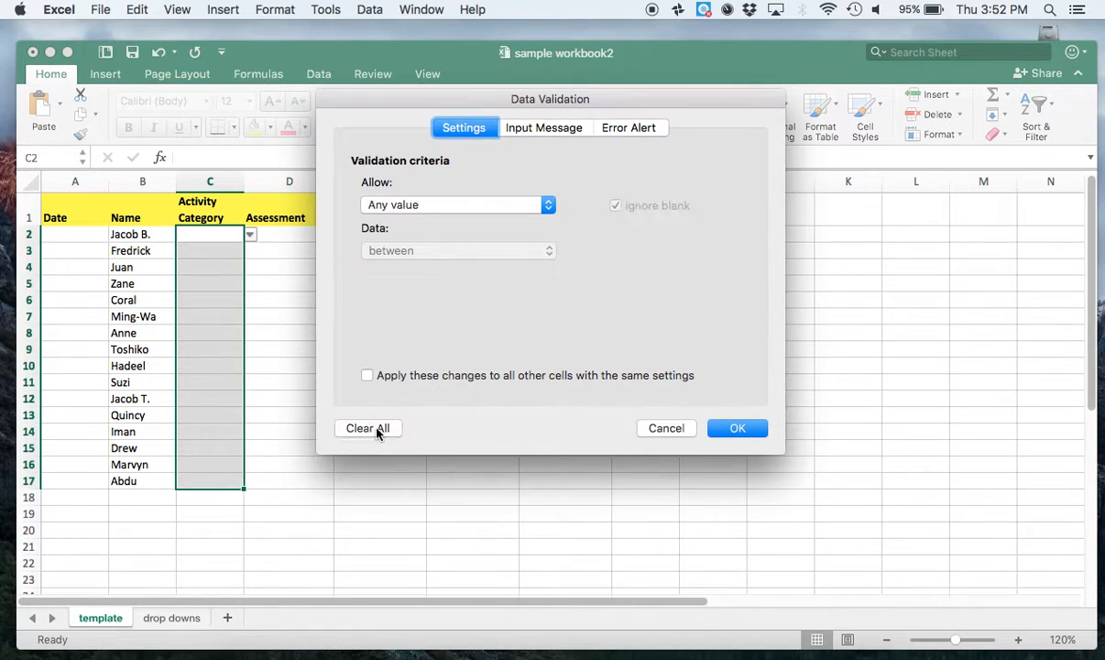
Apply list validation to C2:C17 using ='drop downs'!$A$2:$A$7 as the source
{"action": "left_click", "coordinate": [422, 206]}
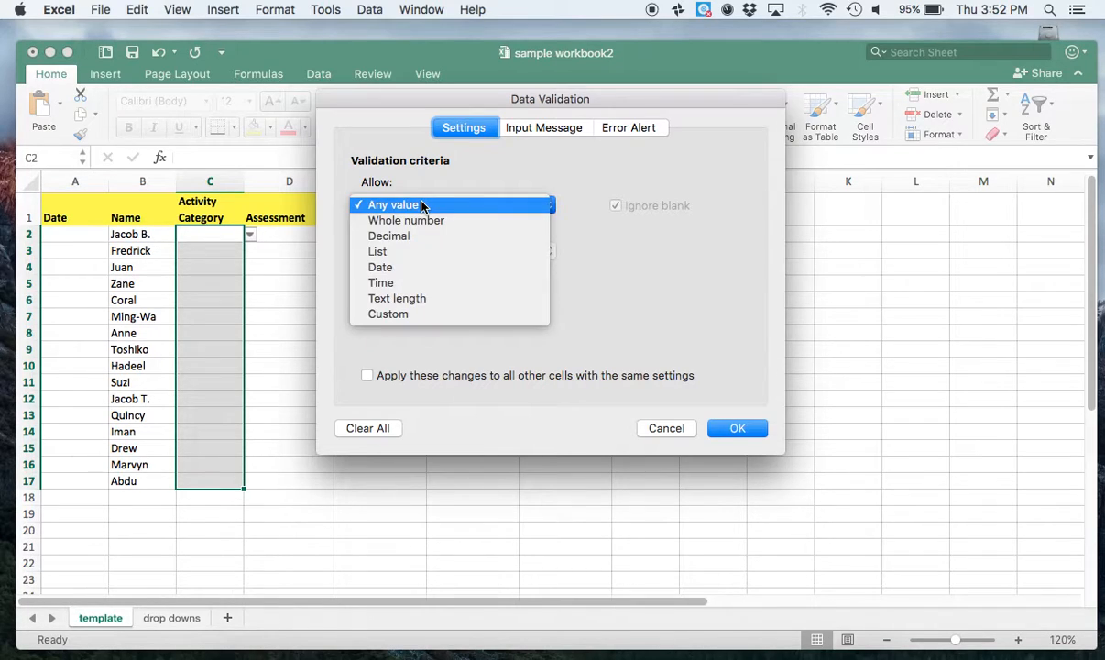
{"action": "left_click", "coordinate": [420, 254]}
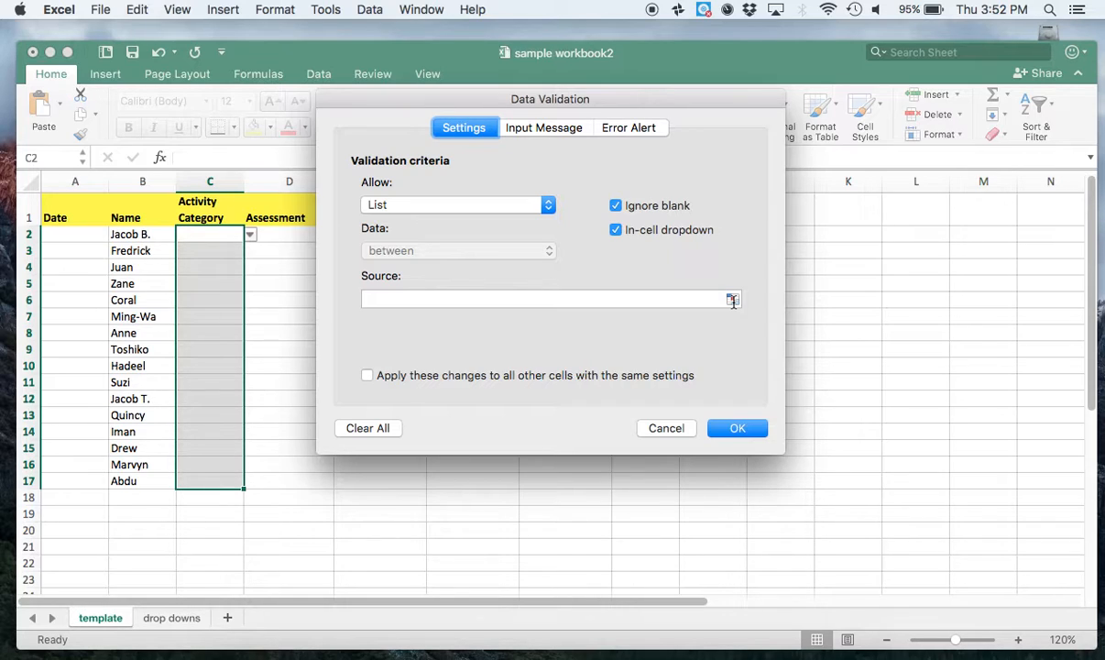
{"action": "left_click", "coordinate": [732, 301]}
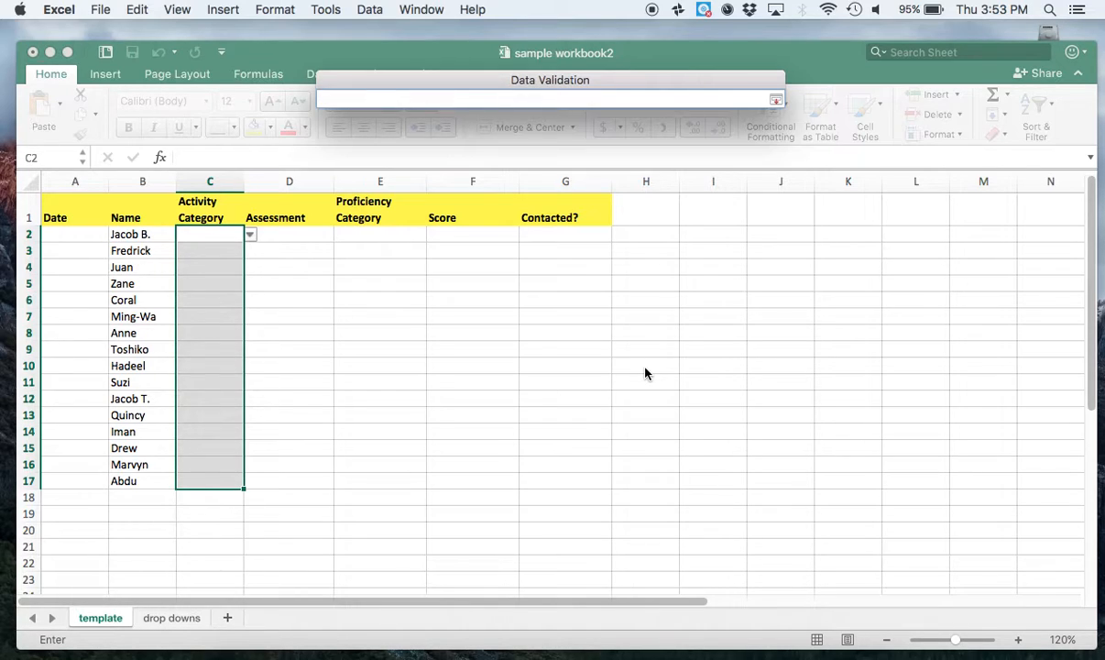
{"action": "scroll", "coordinate": [386, 477], "scroll_direction": "down", "scroll_amount": 10}
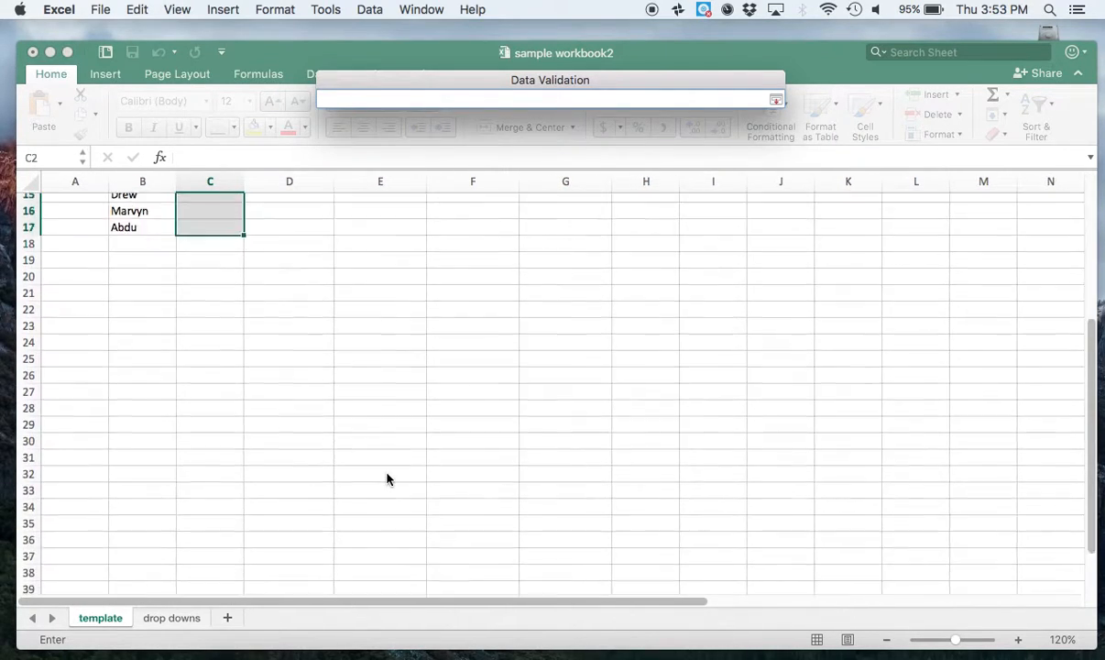
{"action": "scroll", "coordinate": [266, 479], "scroll_direction": "up", "scroll_amount": 10}
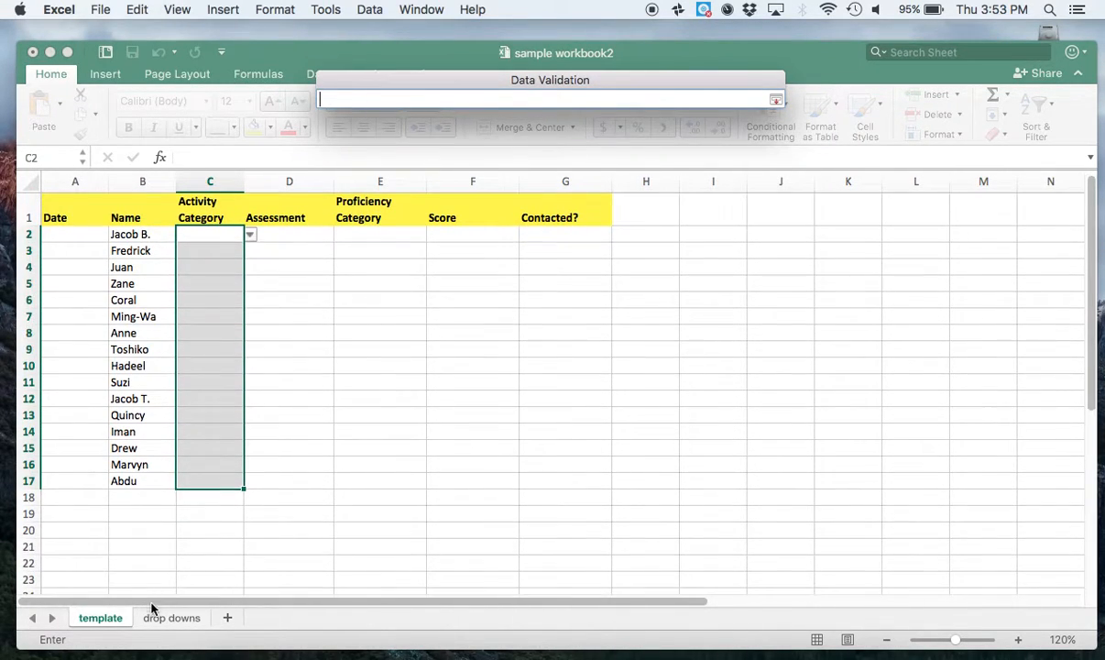
{"action": "left_click", "coordinate": [167, 618]}
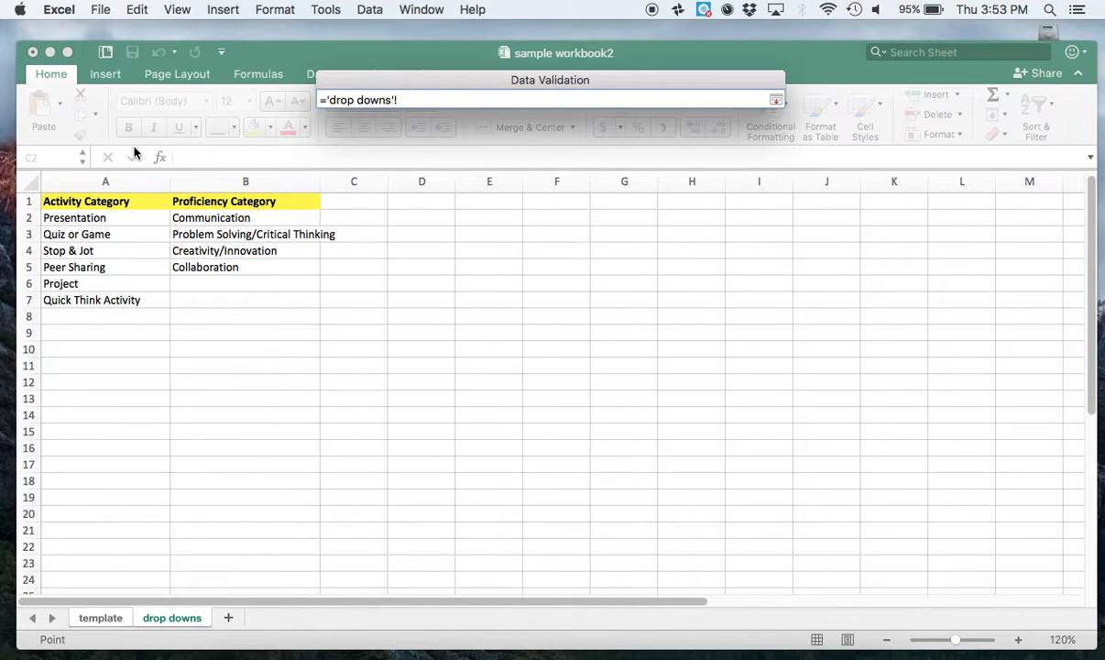
{"action": "left_click_drag", "start_coordinate": [105, 218], "coordinate": [103, 307]}
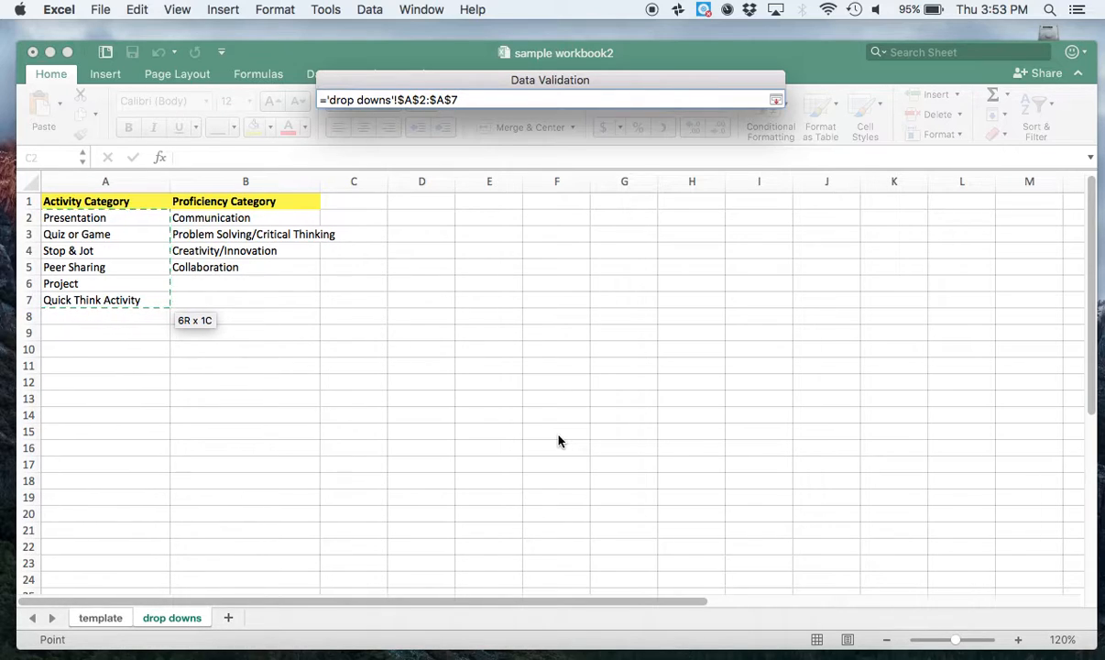
{"action": "key", "text": "Return"}
{"action": "left_click", "coordinate": [737, 427]}
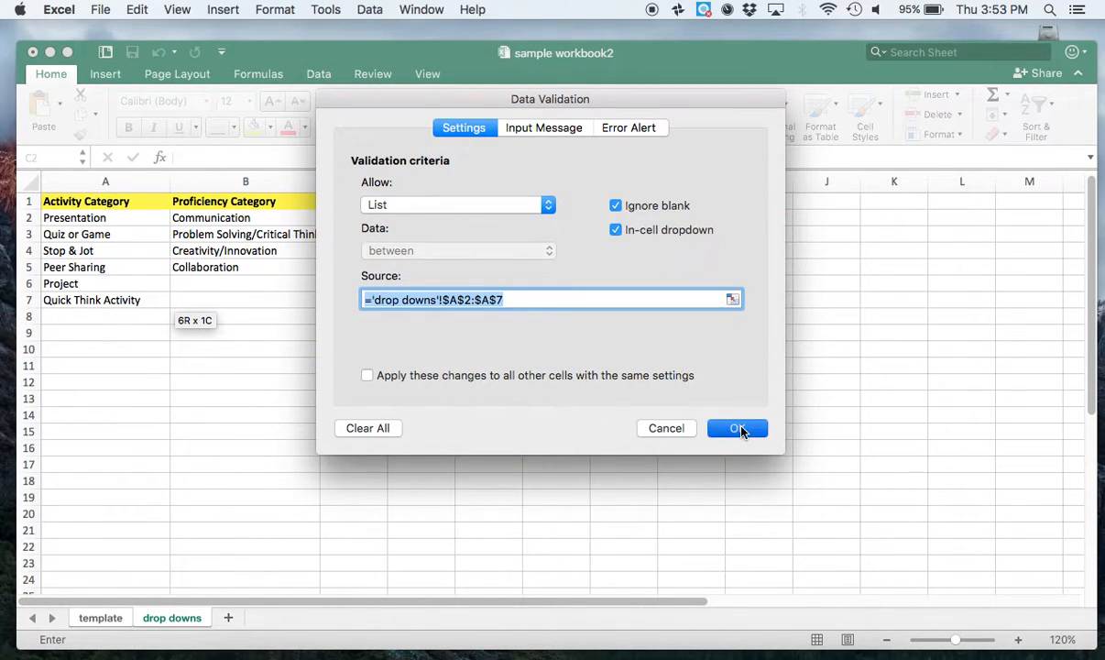
Check the dropdown choices in C2 and the Proficiency Category entries on the drop downs sheet
{"action": "left_click", "coordinate": [213, 236]}
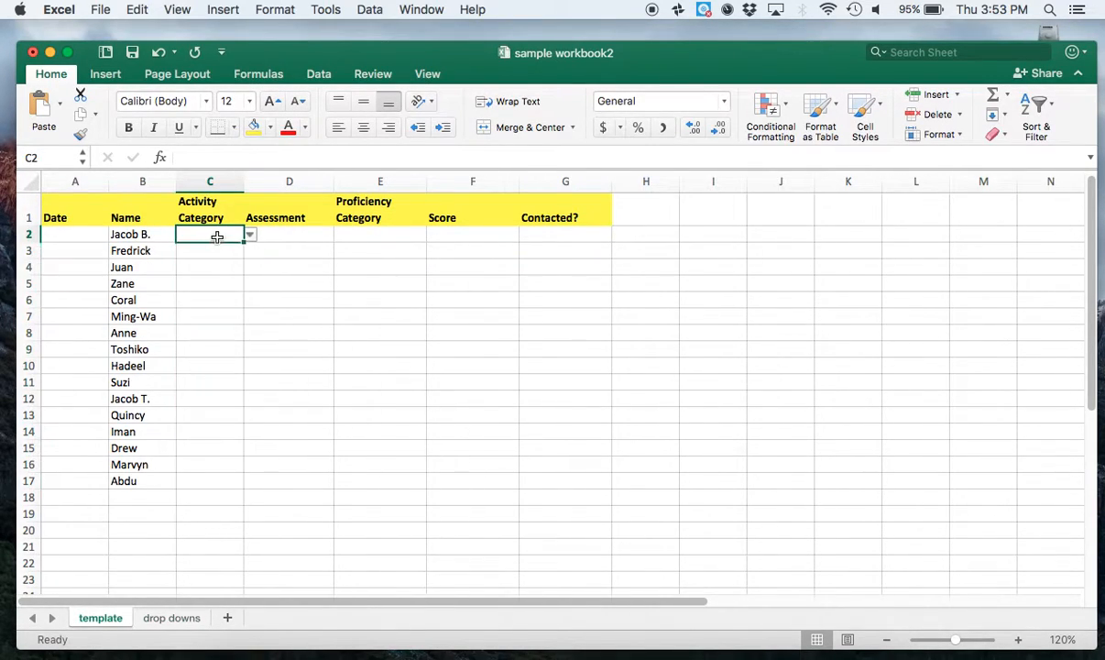
{"action": "left_click", "coordinate": [250, 236]}
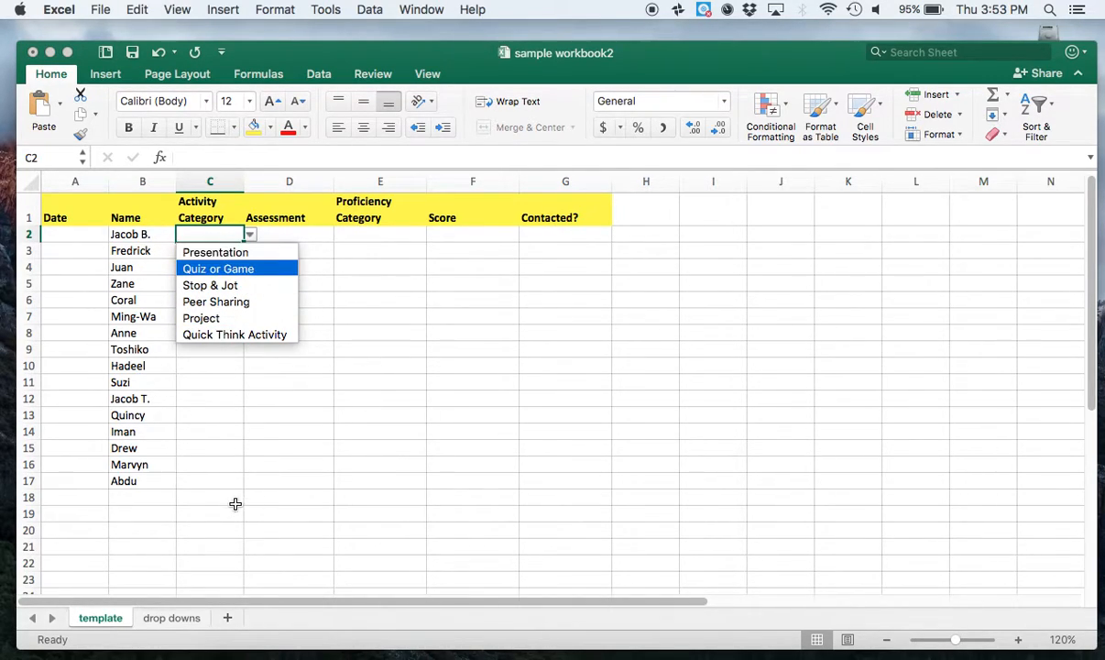
{"action": "left_click", "coordinate": [420, 307]}
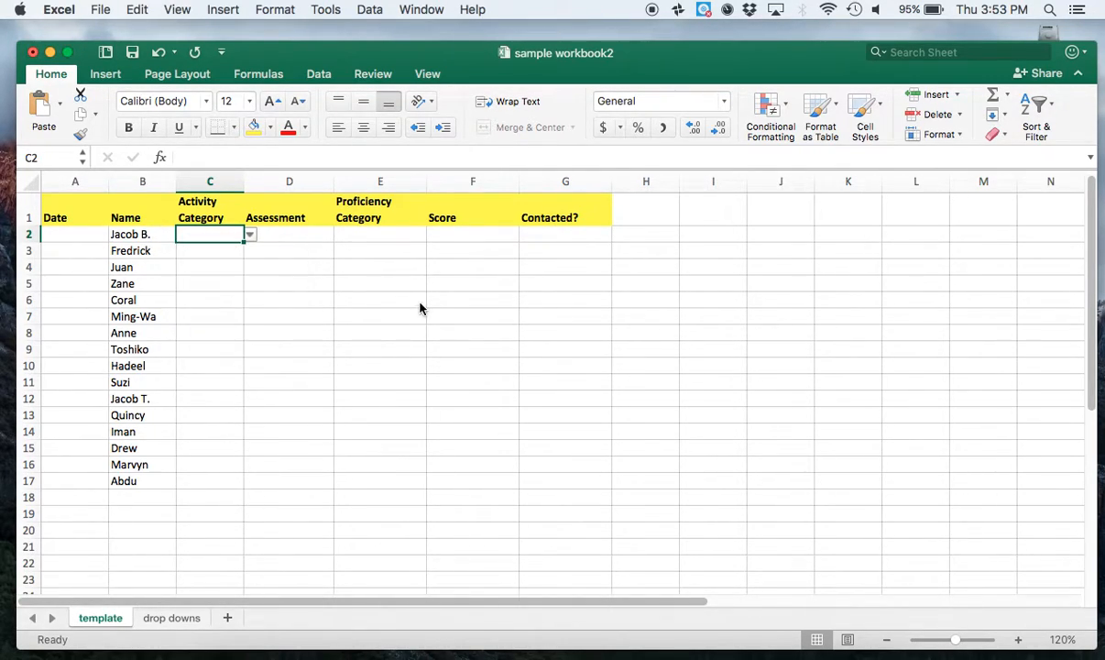
{"action": "left_click", "coordinate": [171, 616]}
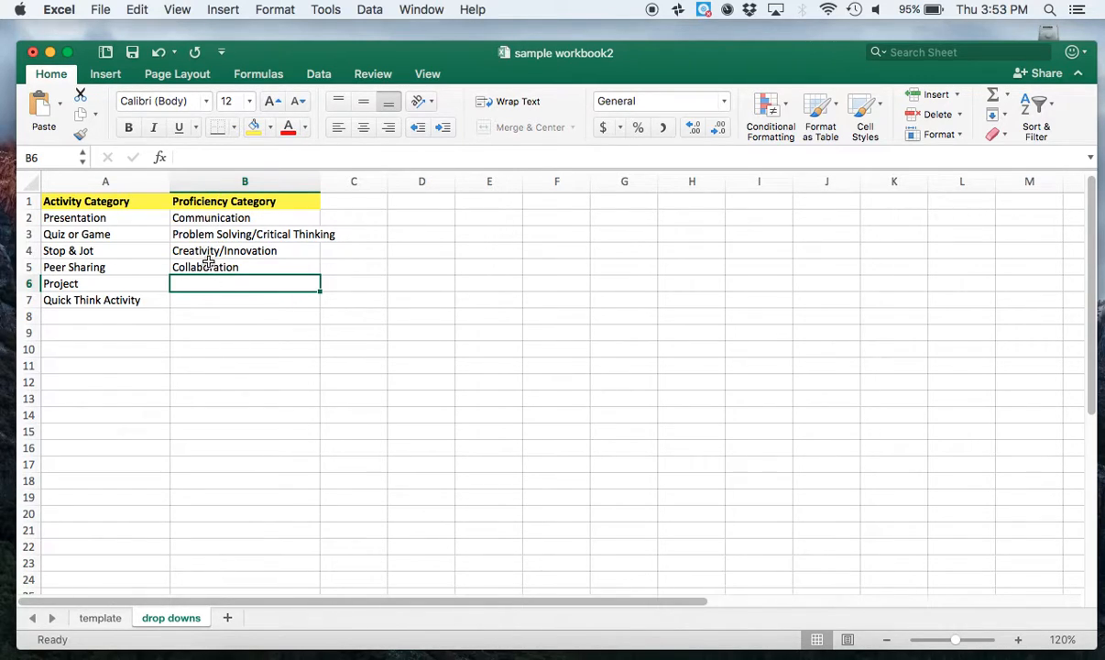
{"action": "left_click", "coordinate": [98, 617]}
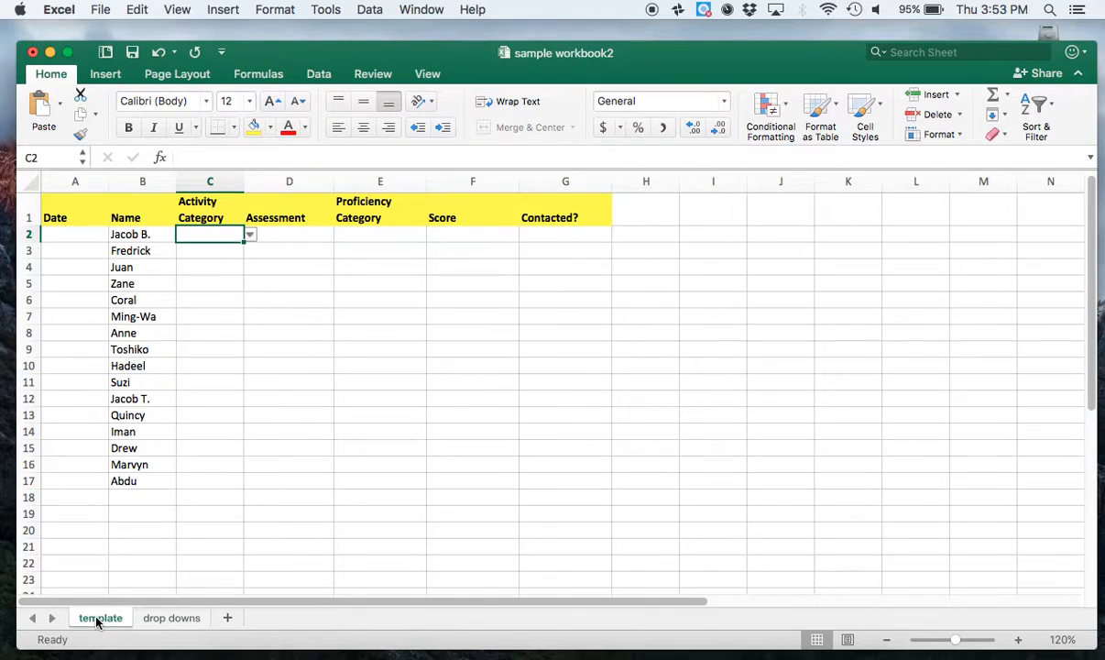
Set the data validation of Proficiency Category cells E2:E17 on the template sheet to allow a list
{"action": "left_click_drag", "start_coordinate": [378, 233], "coordinate": [370, 484]}
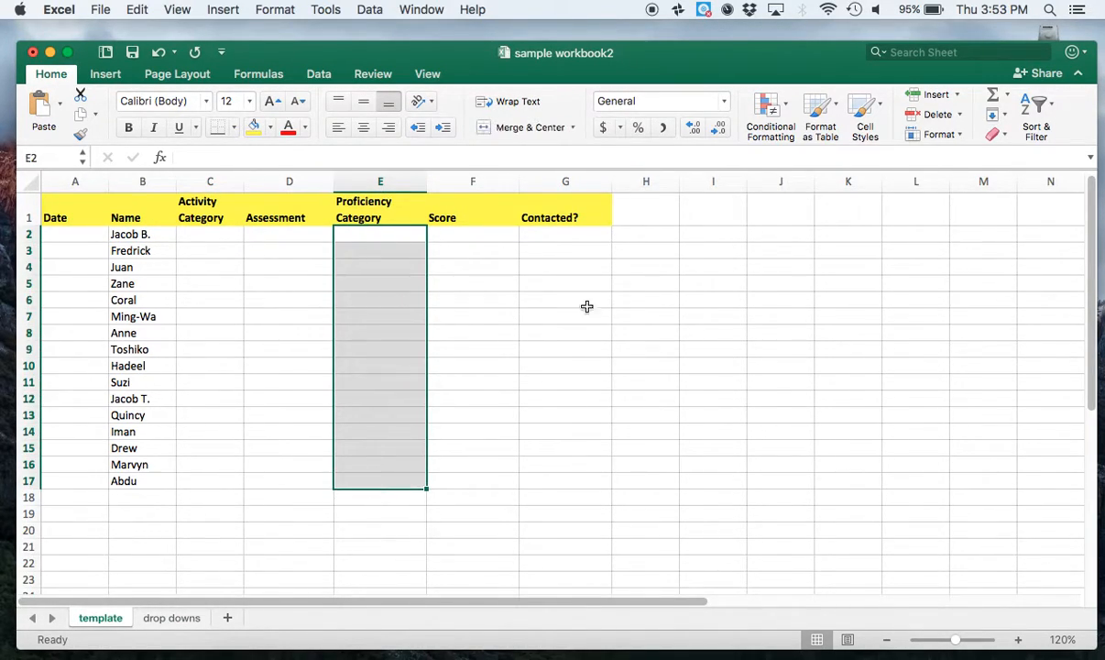
{"action": "left_click", "coordinate": [369, 9]}
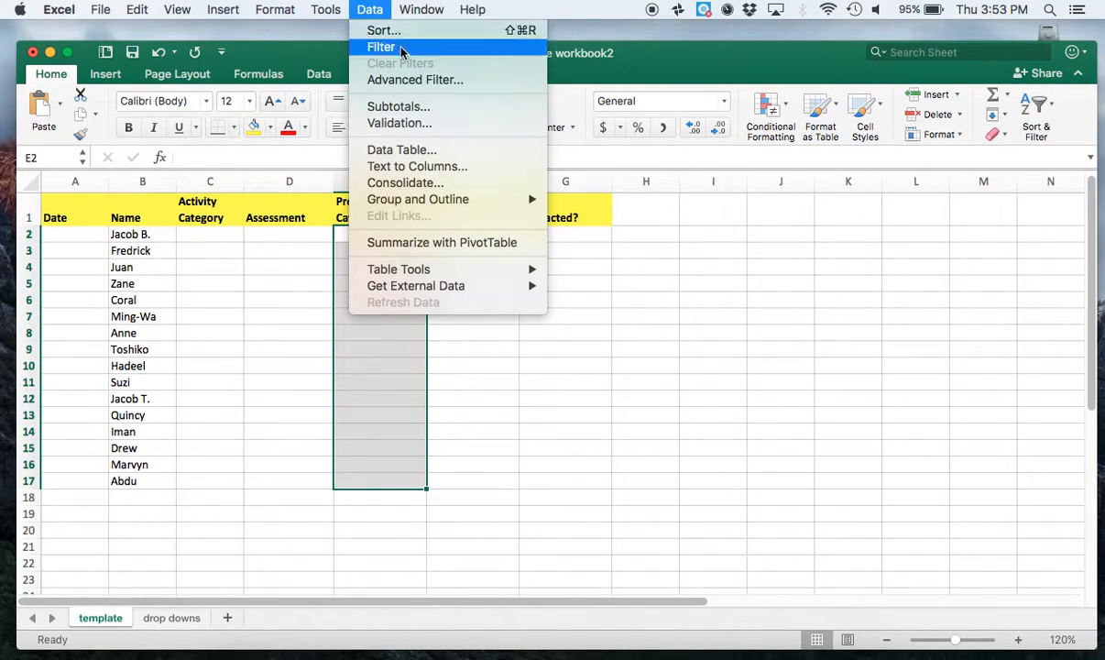
{"action": "left_click", "coordinate": [400, 123]}
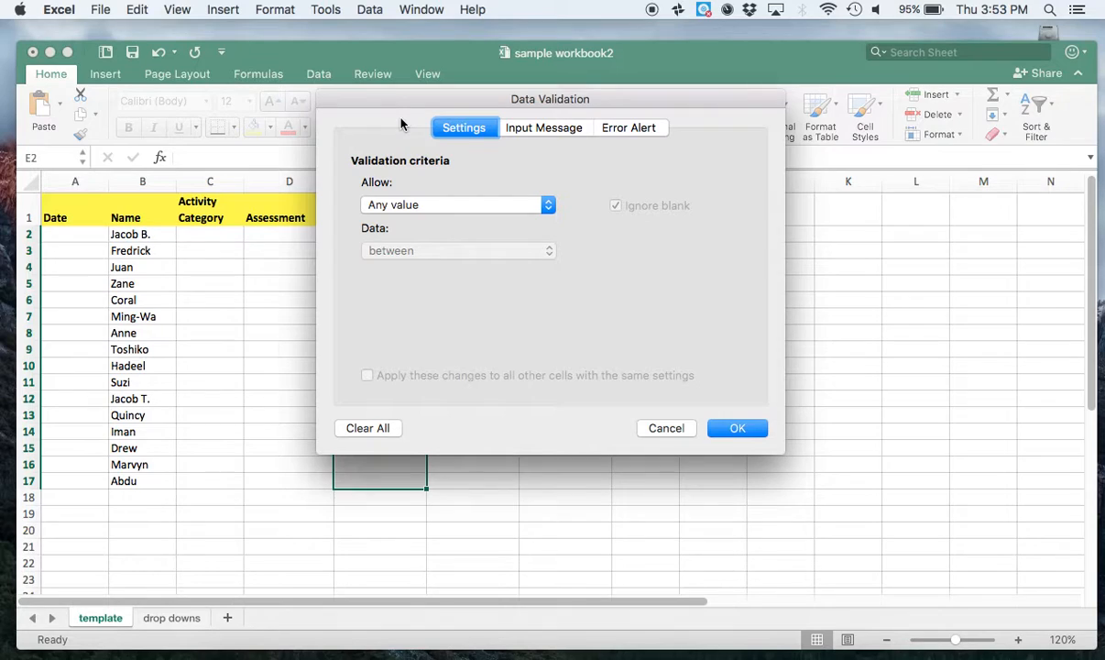
{"action": "left_click", "coordinate": [434, 206]}
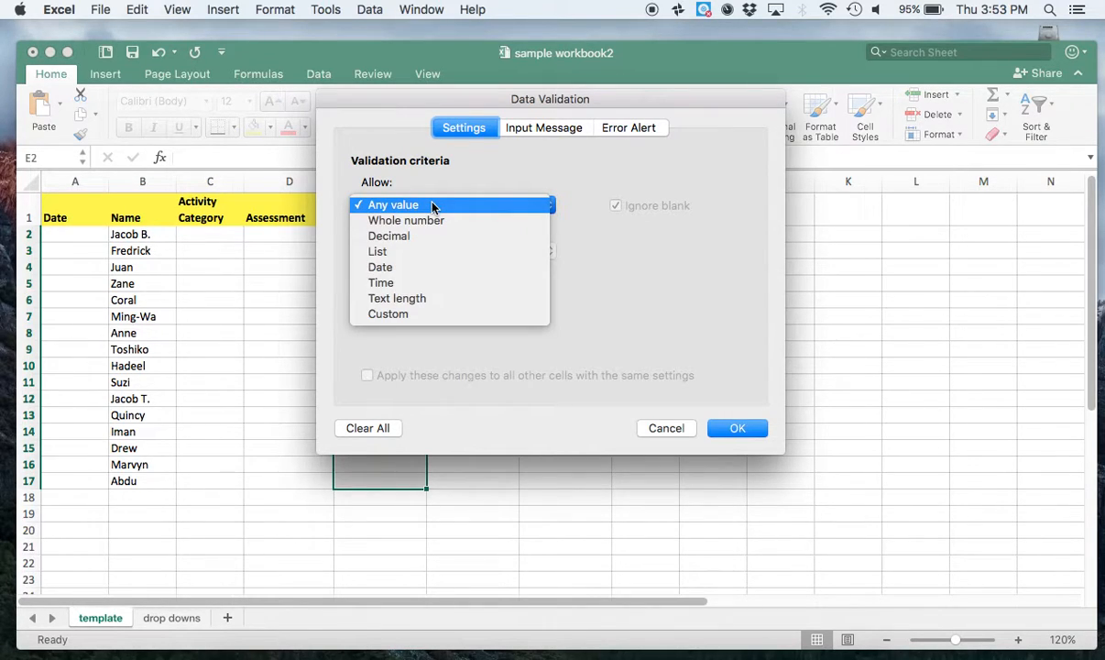
{"action": "left_click", "coordinate": [424, 252]}
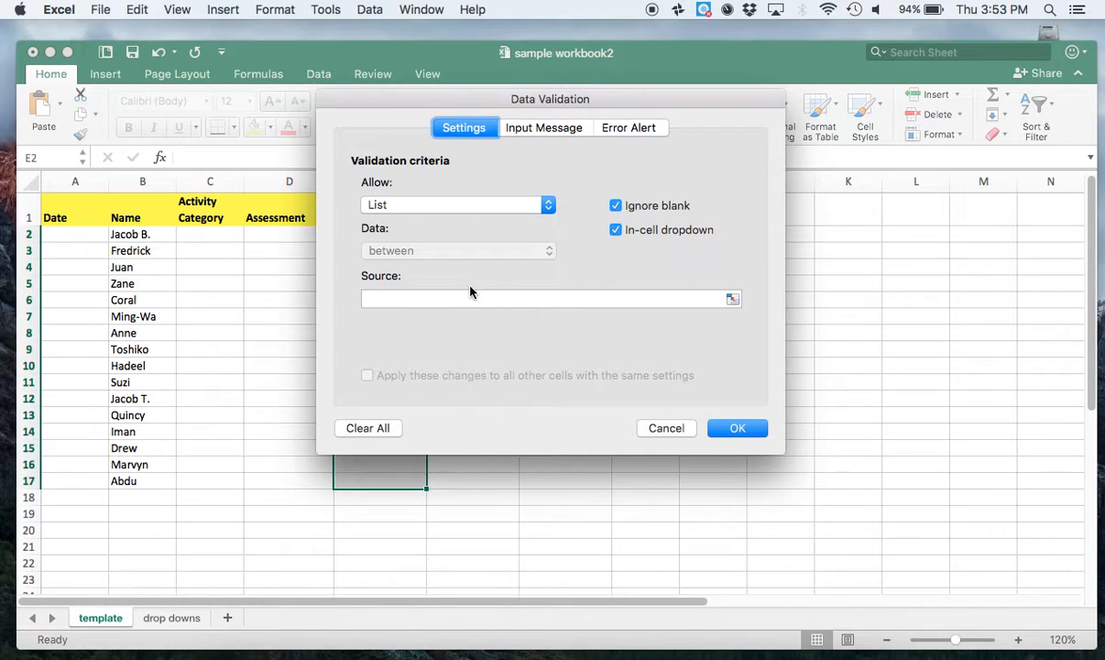
Apply list validation to Proficiency Category cells E2:E17 using ='drop downs'!$B$2:$B$5 as the source
{"action": "left_click", "coordinate": [732, 298]}
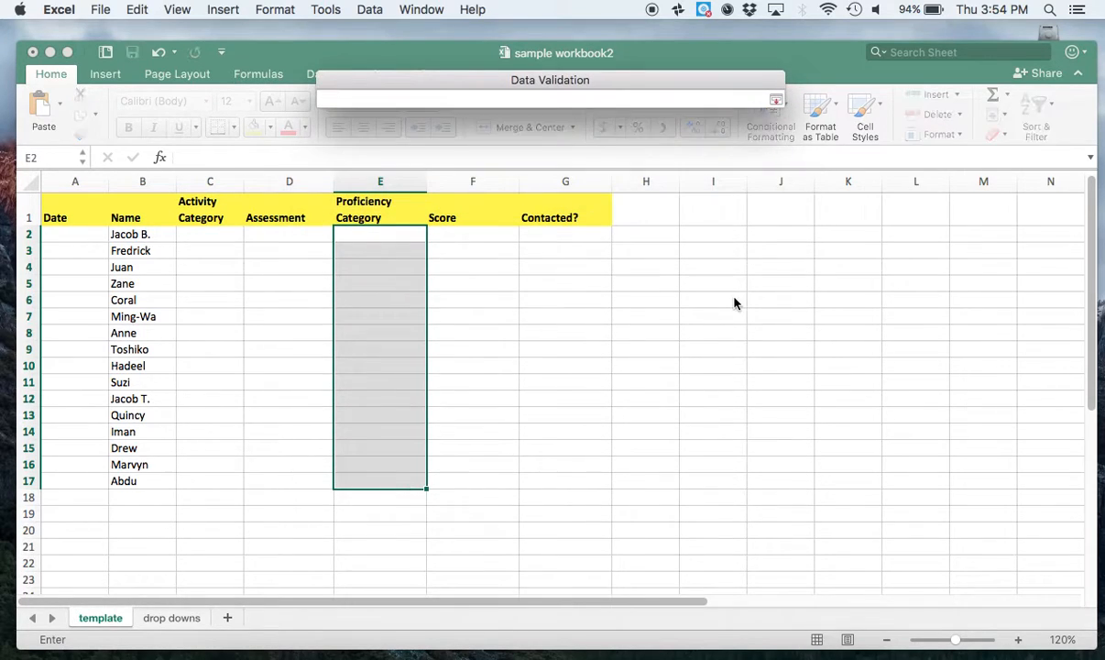
{"action": "left_click", "coordinate": [160, 623]}
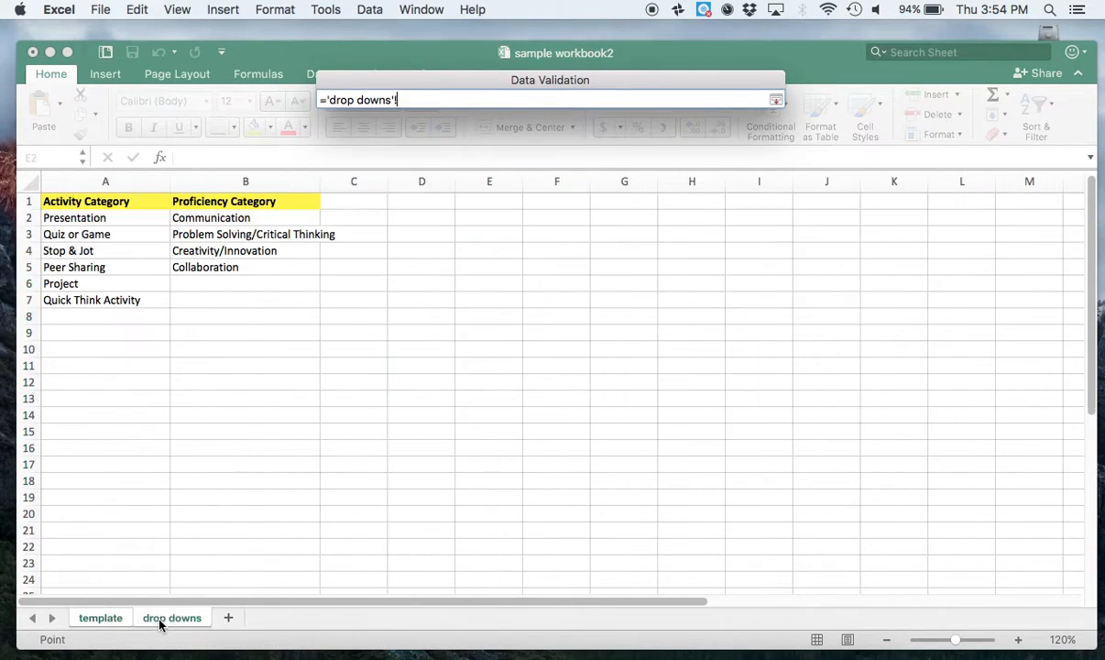
{"action": "left_click", "coordinate": [212, 220]}
{"action": "left_click_drag", "start_coordinate": [210, 221], "coordinate": [210, 241]}
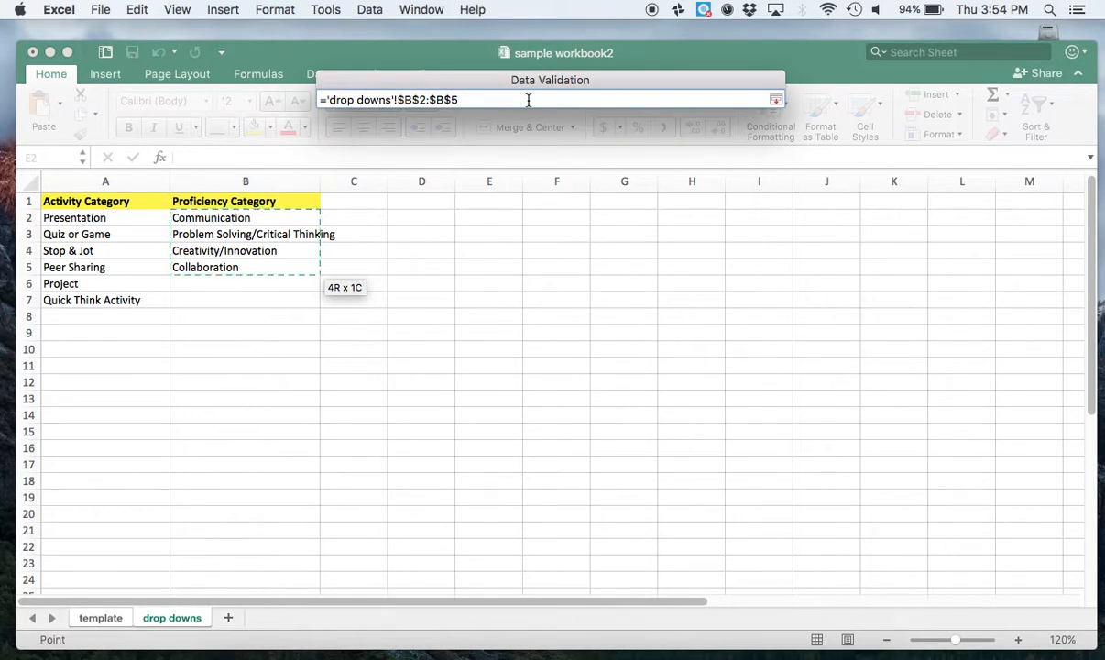
{"action": "key", "text": "Return"}
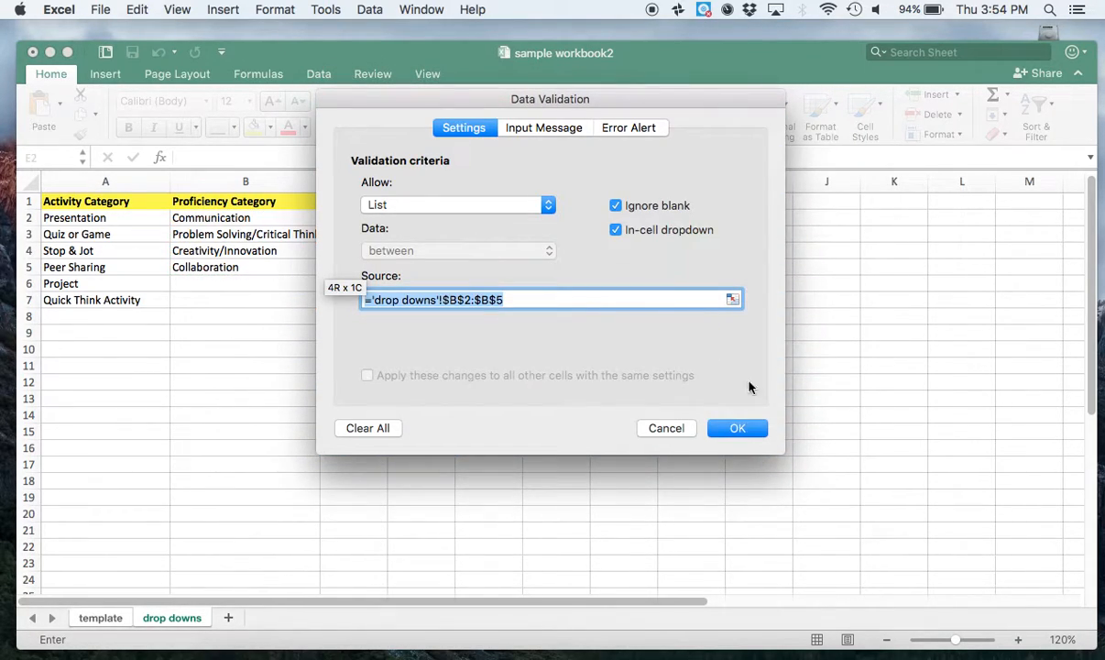
{"action": "left_click", "coordinate": [739, 428]}
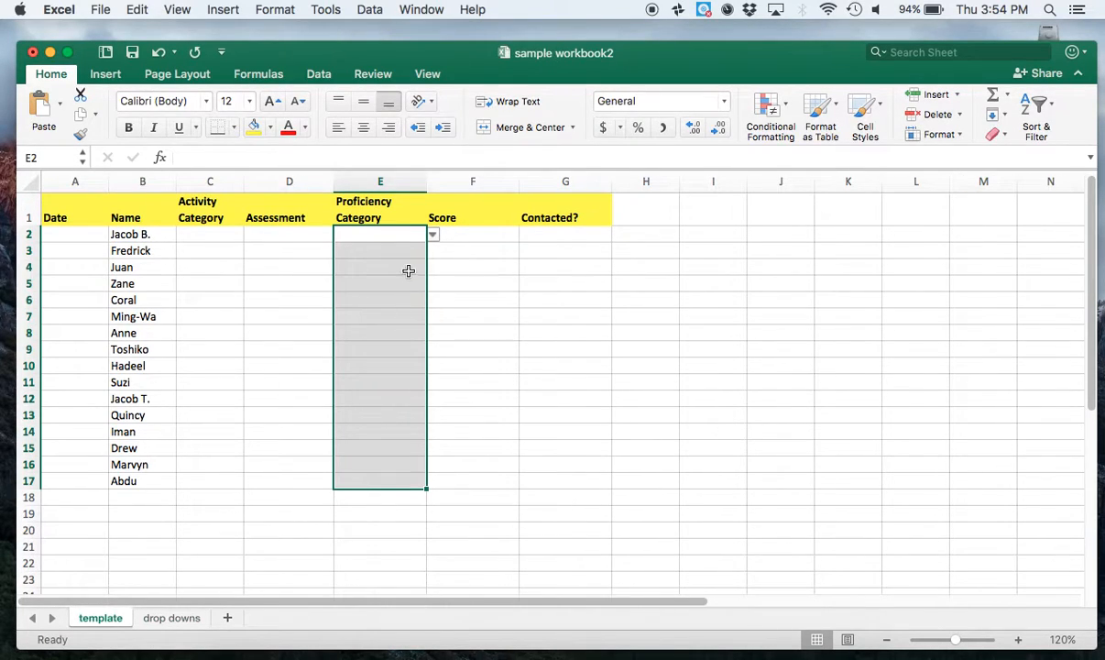
Check the Proficiency Category dropdown choices offered in cell E2 of the template sheet
{"action": "left_click", "coordinate": [387, 237]}
{"action": "left_click", "coordinate": [433, 235]}
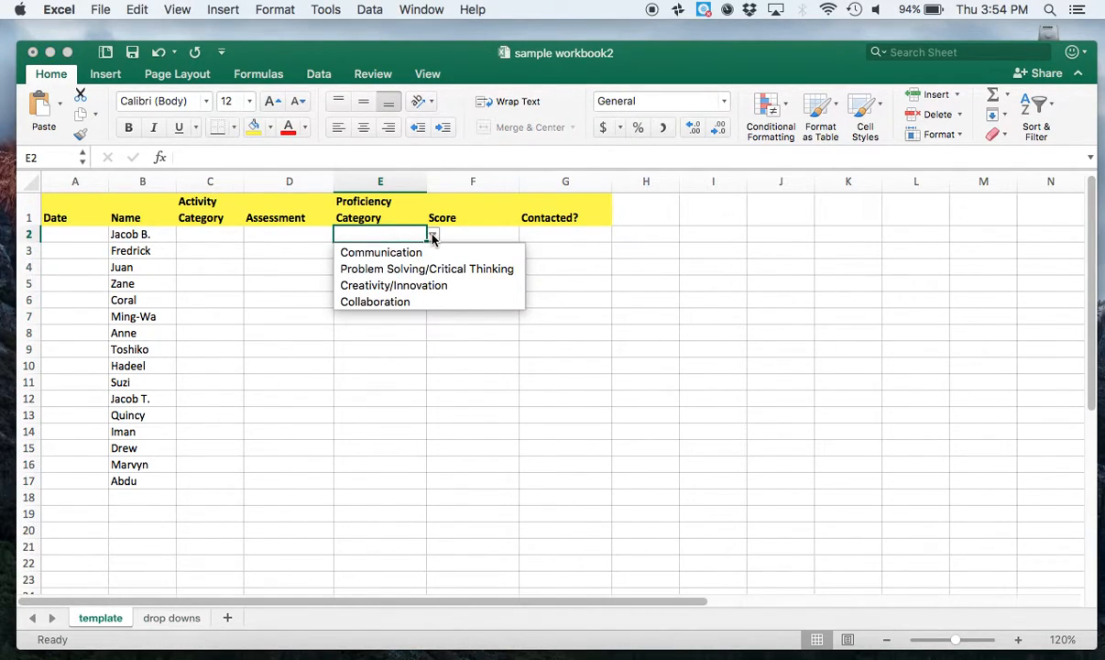
{"action": "left_click", "coordinate": [388, 237]}
Edit cell B3 on the drop downs sheet to read Problem Solving / Critical Thinking, with spaces around the slash
{"action": "left_click", "coordinate": [182, 620]}
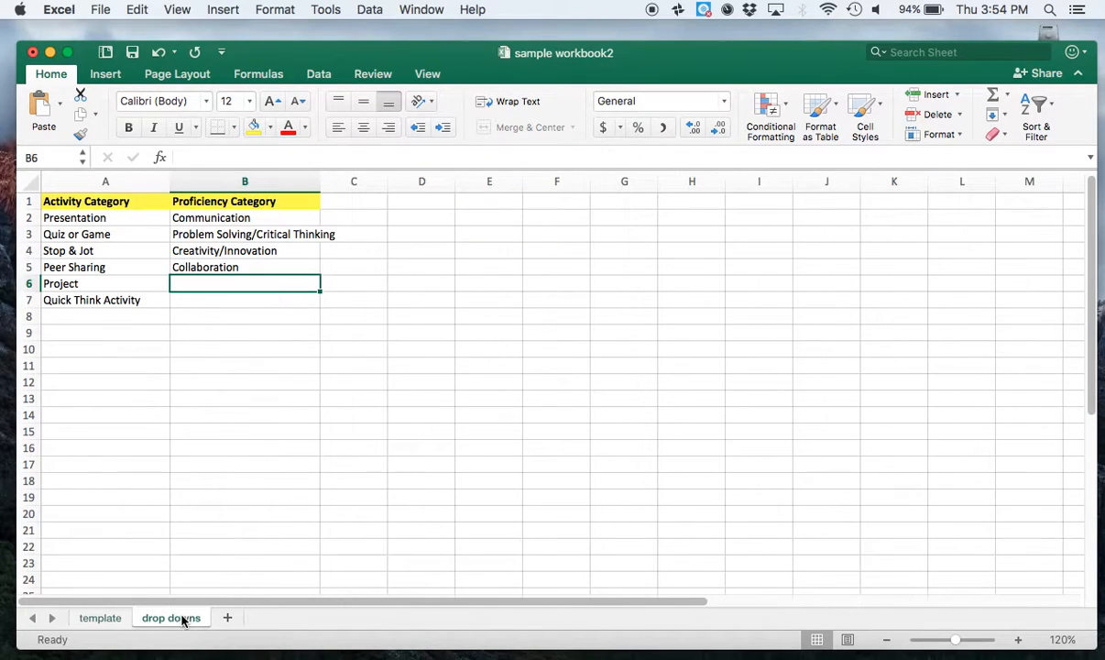
{"action": "double_click", "coordinate": [259, 234]}
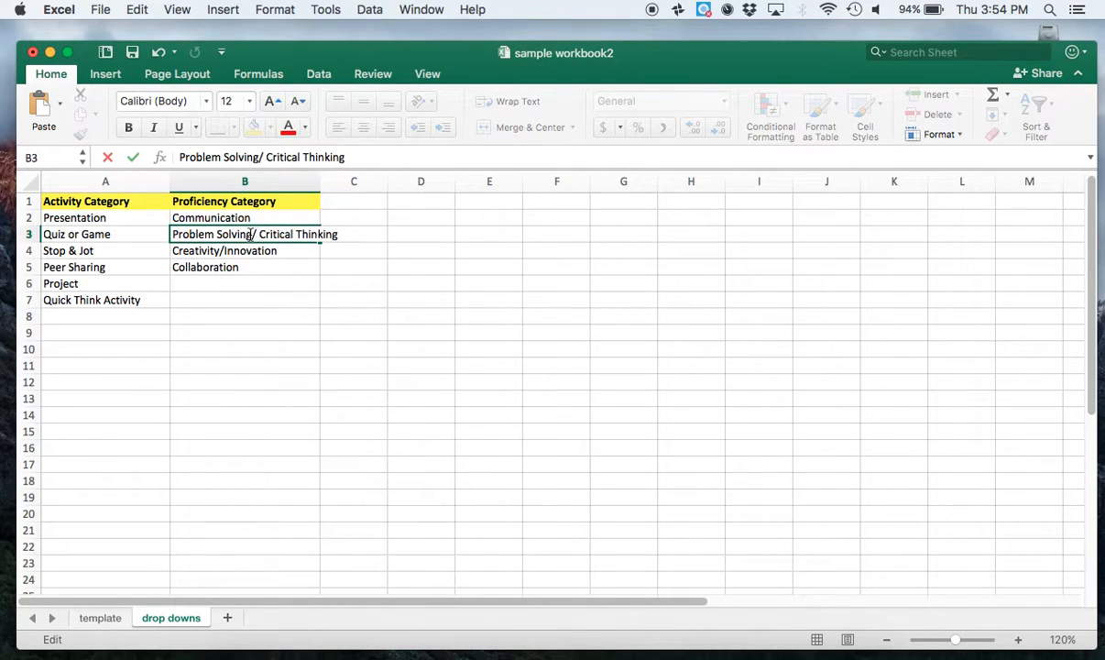
{"action": "key", "text": "Return"}
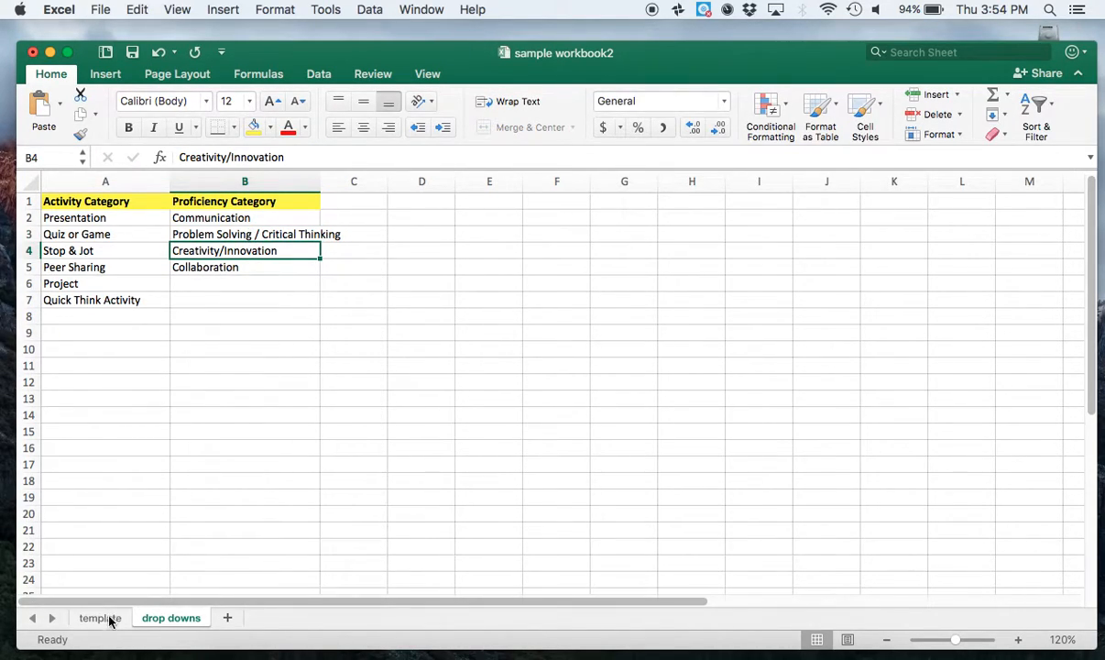
Check on the template sheet whether E2's dropdown choices reflect the edited source entry
{"action": "left_click", "coordinate": [101, 619]}
{"action": "left_click", "coordinate": [433, 236]}
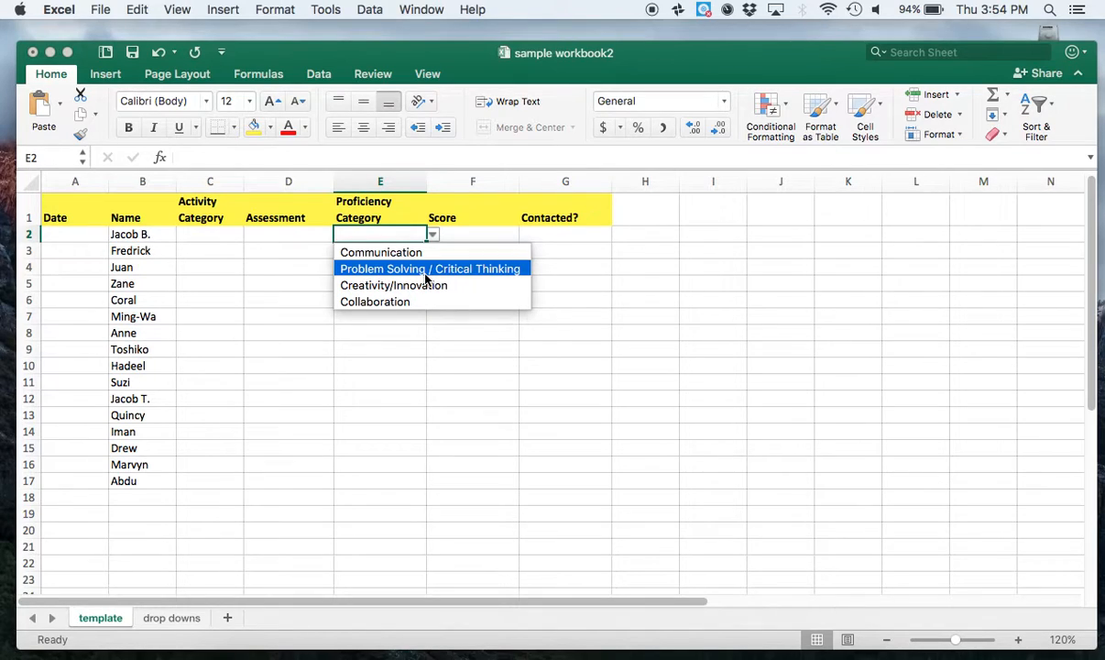
{"action": "left_click", "coordinate": [235, 267]}
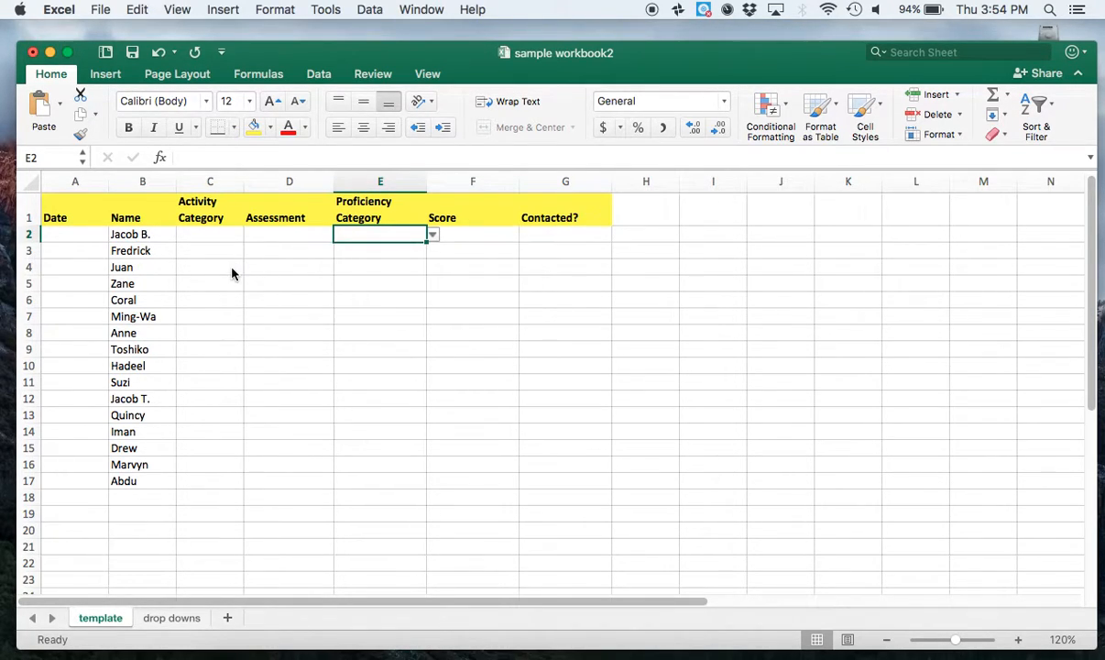
Remove the spaces around the slash in cell B3 on the drop downs sheet so it reads Problem Solving/Critical Thinking
{"action": "left_click", "coordinate": [188, 619]}
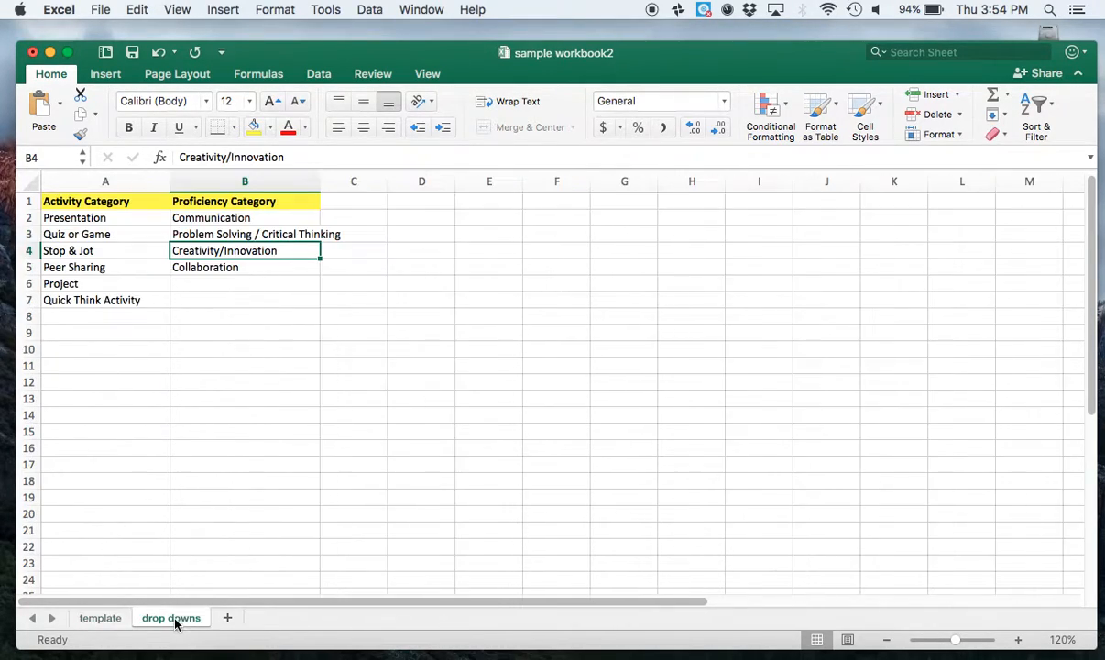
{"action": "double_click", "coordinate": [256, 234]}
{"action": "key", "text": "BackSpace"}
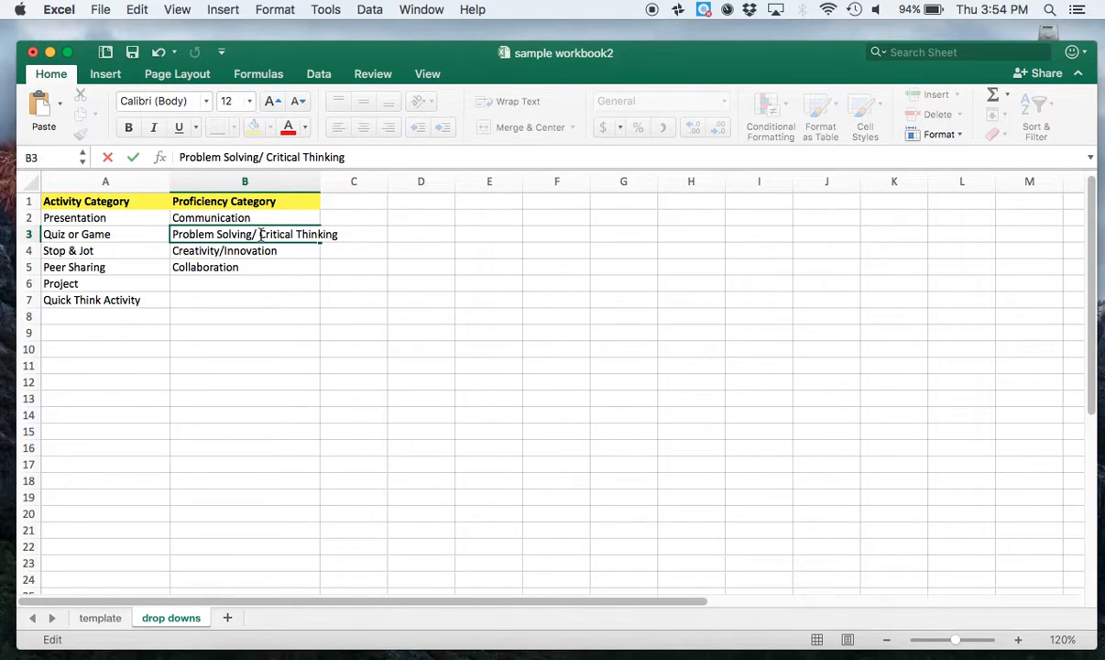
{"action": "key", "text": "BackSpace"}
{"action": "key", "text": "Return"}
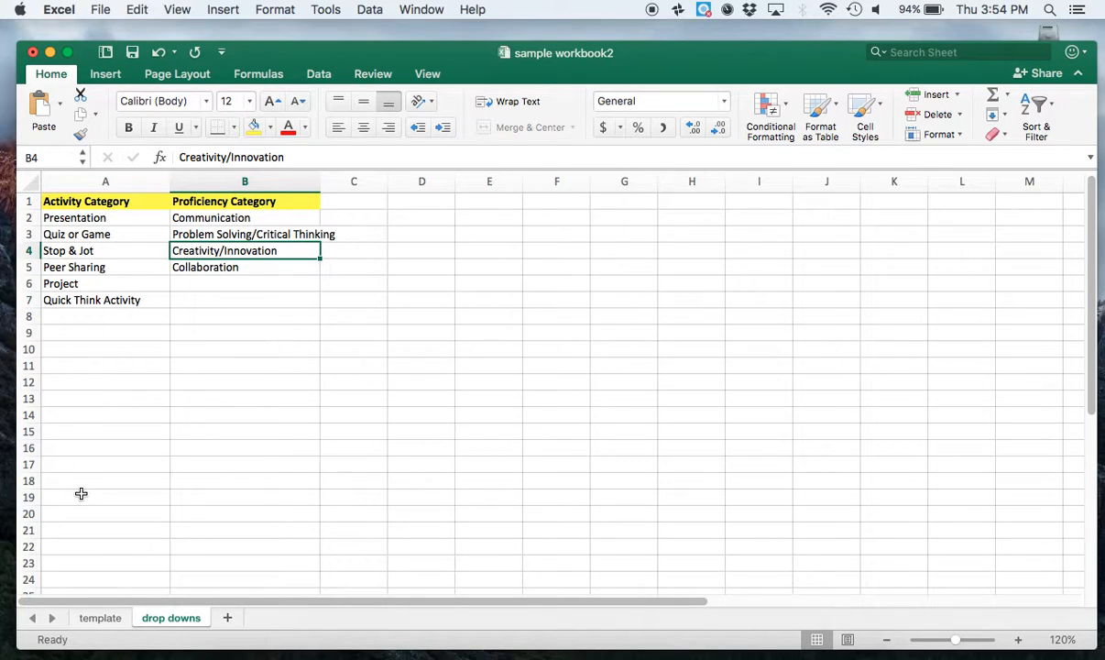
Review the data validation settings of cell E2 on the template sheet, leaving them as they are
{"action": "left_click", "coordinate": [106, 617]}
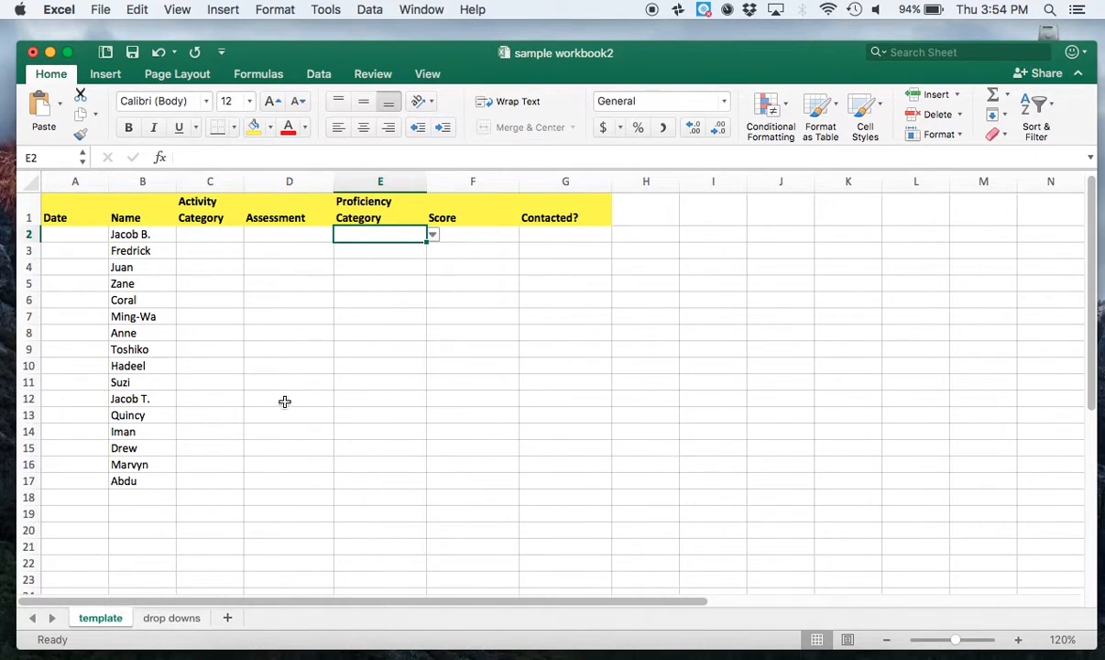
{"action": "left_click", "coordinate": [369, 9]}
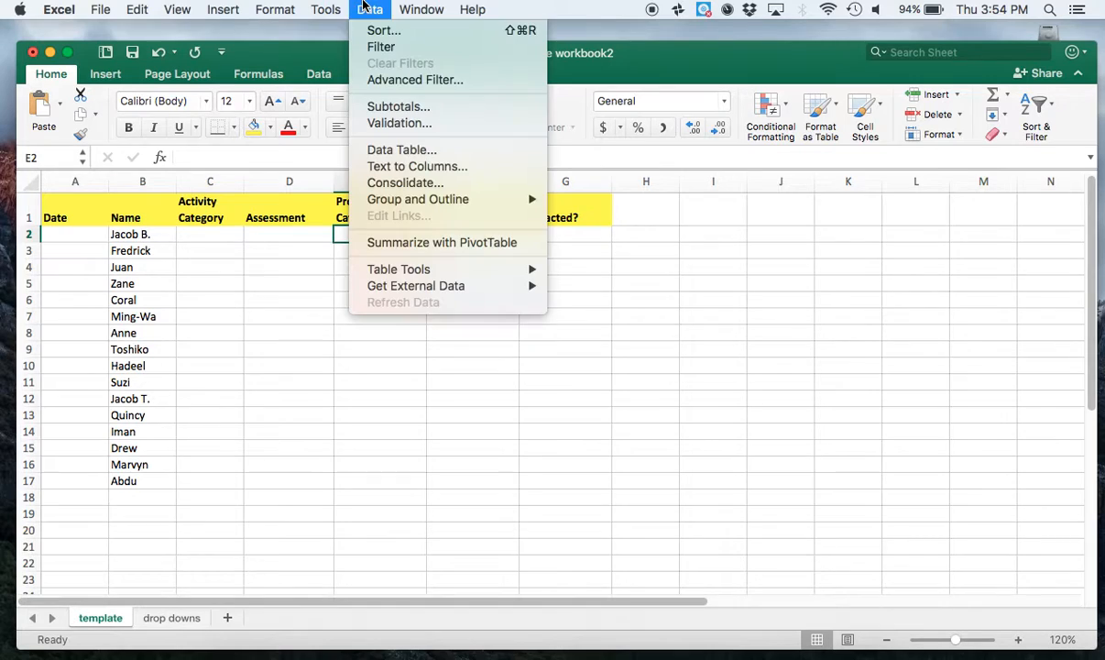
{"action": "left_click", "coordinate": [357, 120]}
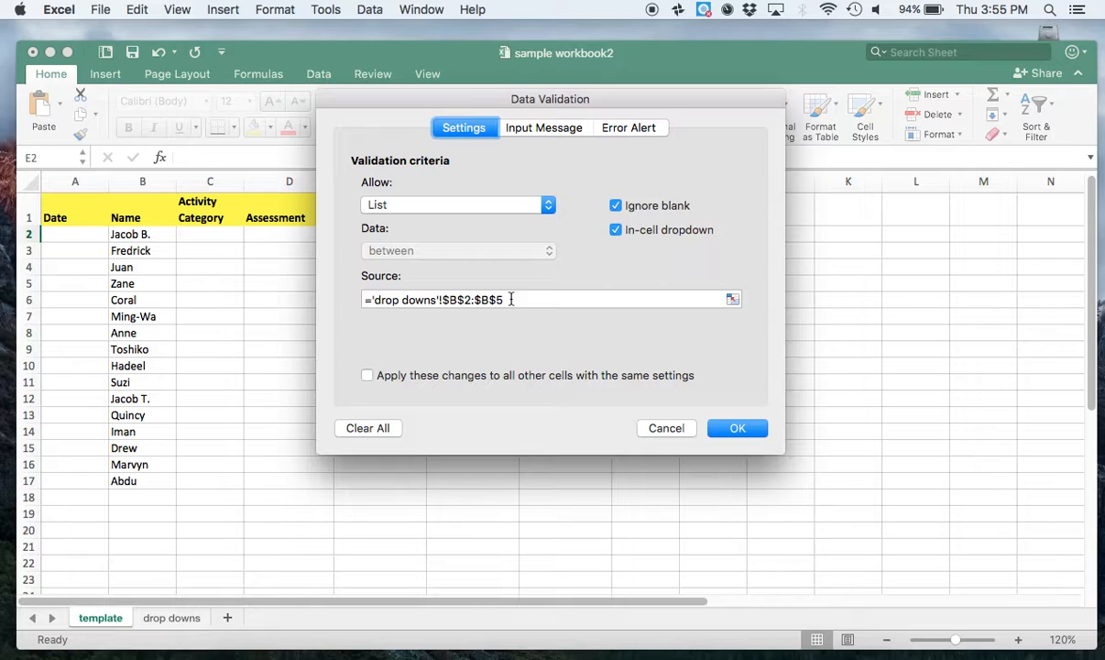
{"action": "left_click", "coordinate": [664, 427]}
Inspect the data validation settings of cell B4 on the drop downs sheet without changes, and return to the template sheet
{"action": "left_click", "coordinate": [172, 618]}
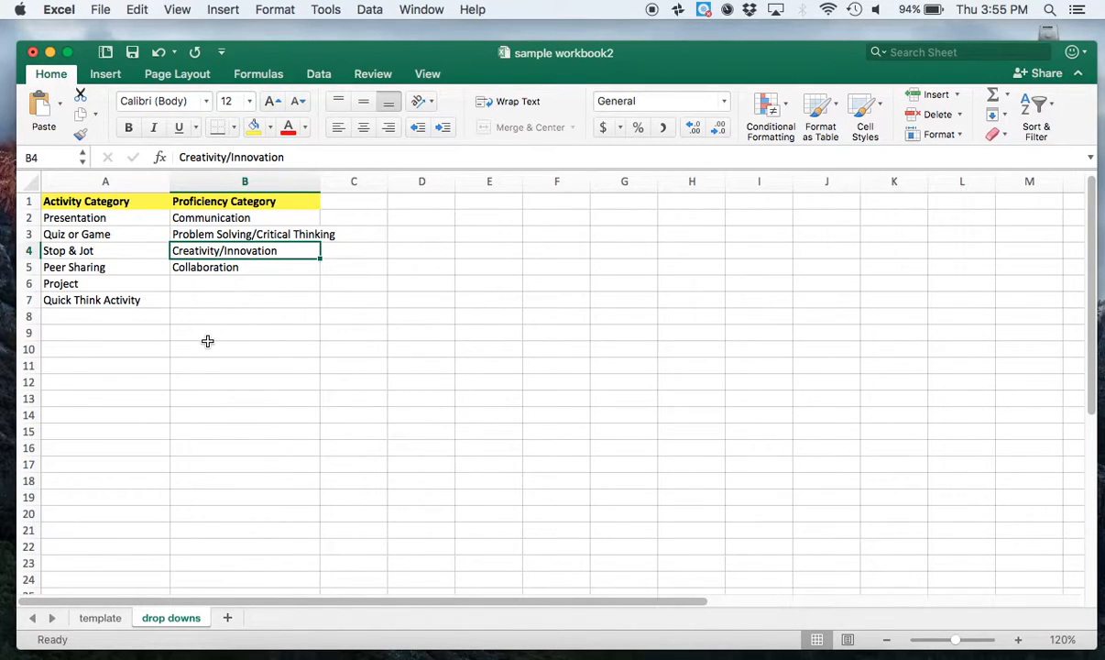
{"action": "left_click", "coordinate": [369, 9]}
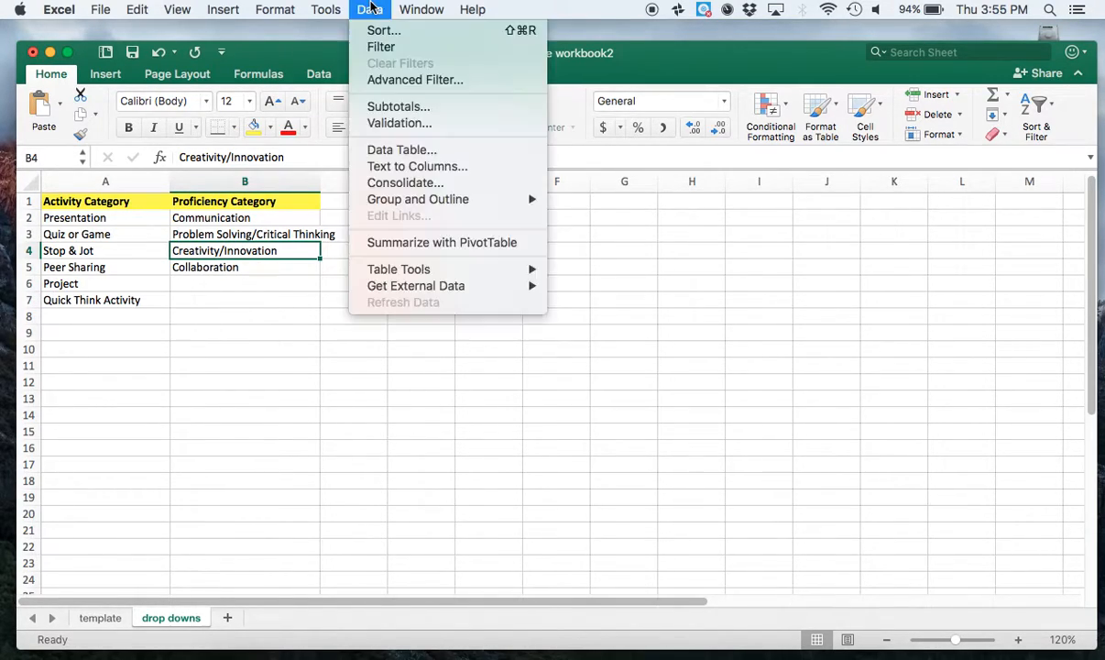
{"action": "left_click", "coordinate": [398, 124]}
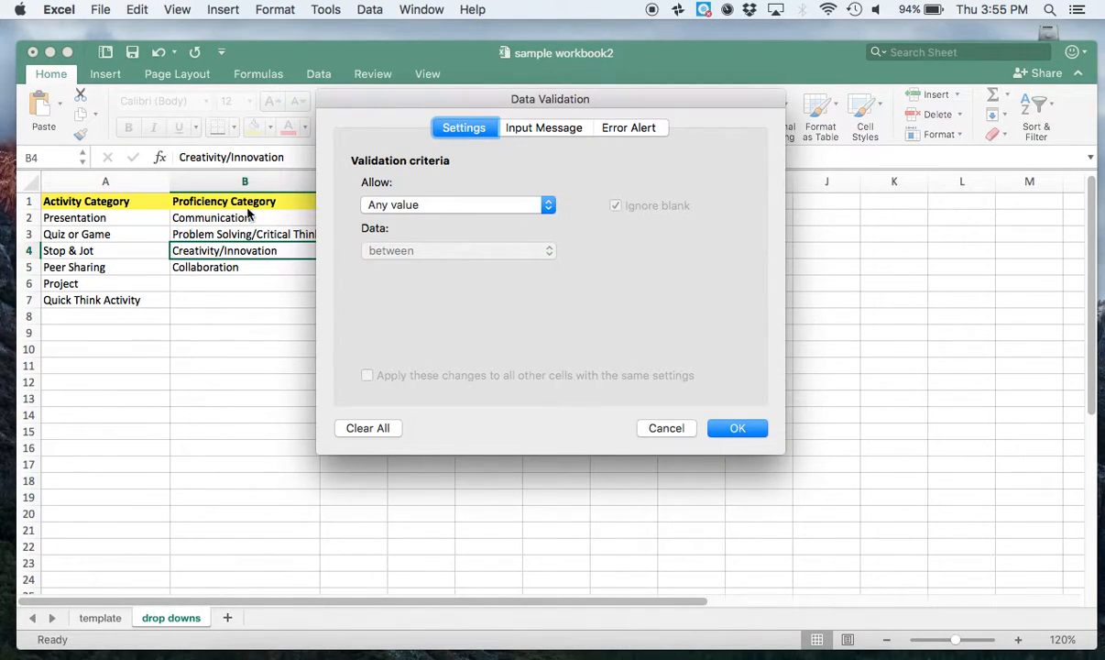
{"action": "left_click", "coordinate": [668, 428]}
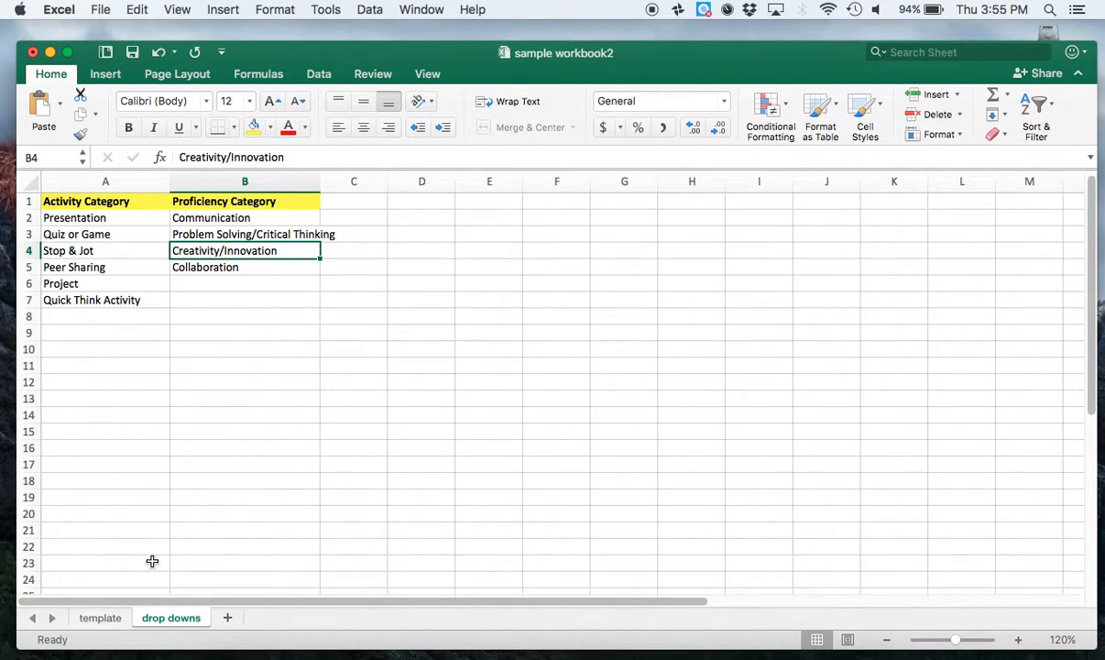
{"action": "left_click", "coordinate": [99, 617]}
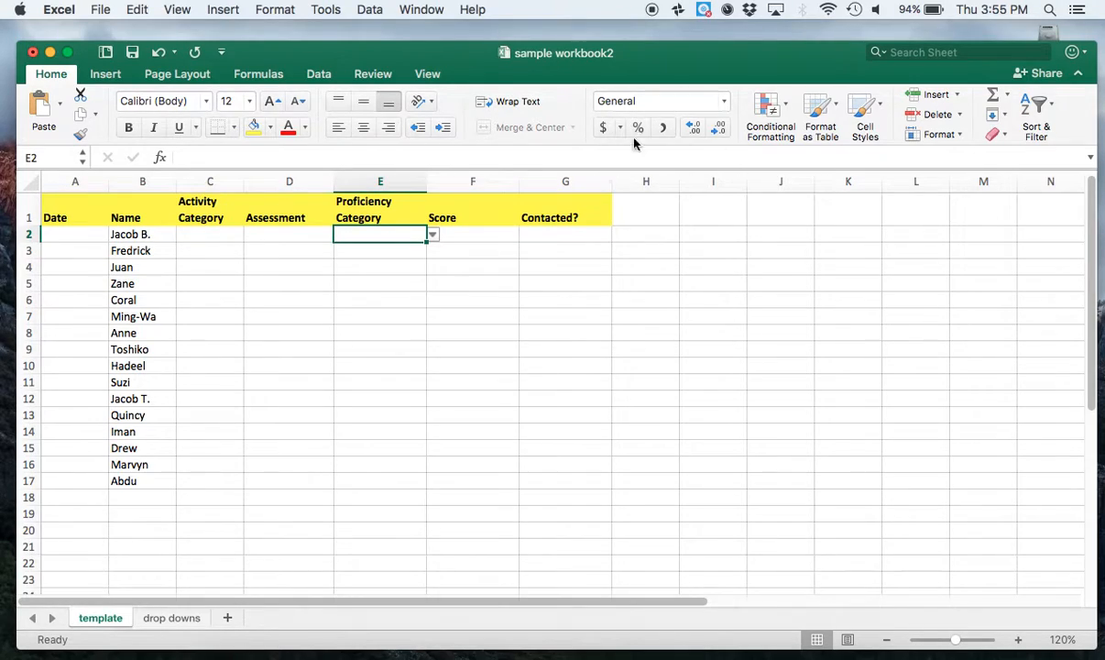